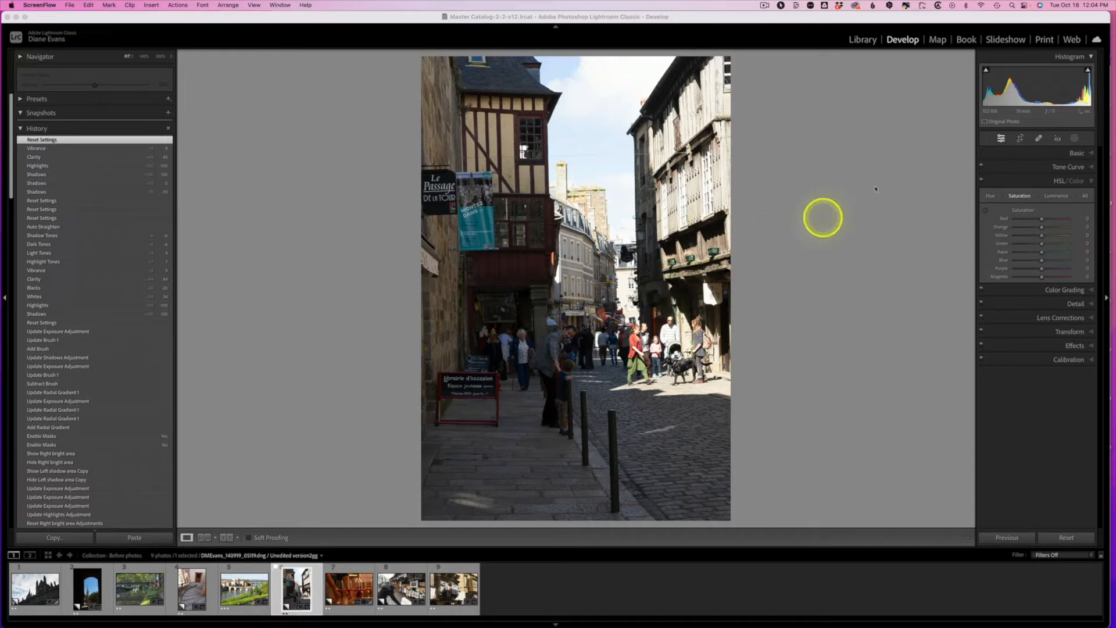
Step: Balance the street photo's tones with Highlights -100 and Shadows +100, and set Clarity to +52
{"action": "left_click", "coordinate": [1076, 153]}
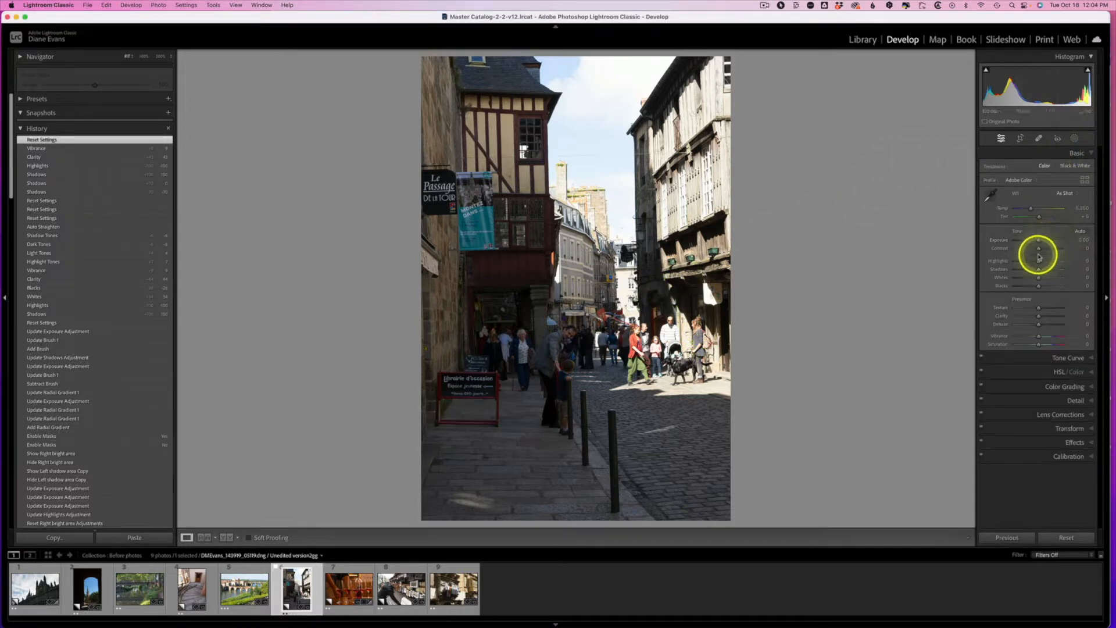
{"action": "left_click", "coordinate": [1039, 264]}
{"action": "left_click_drag", "start_coordinate": [1039, 265], "coordinate": [1015, 265]}
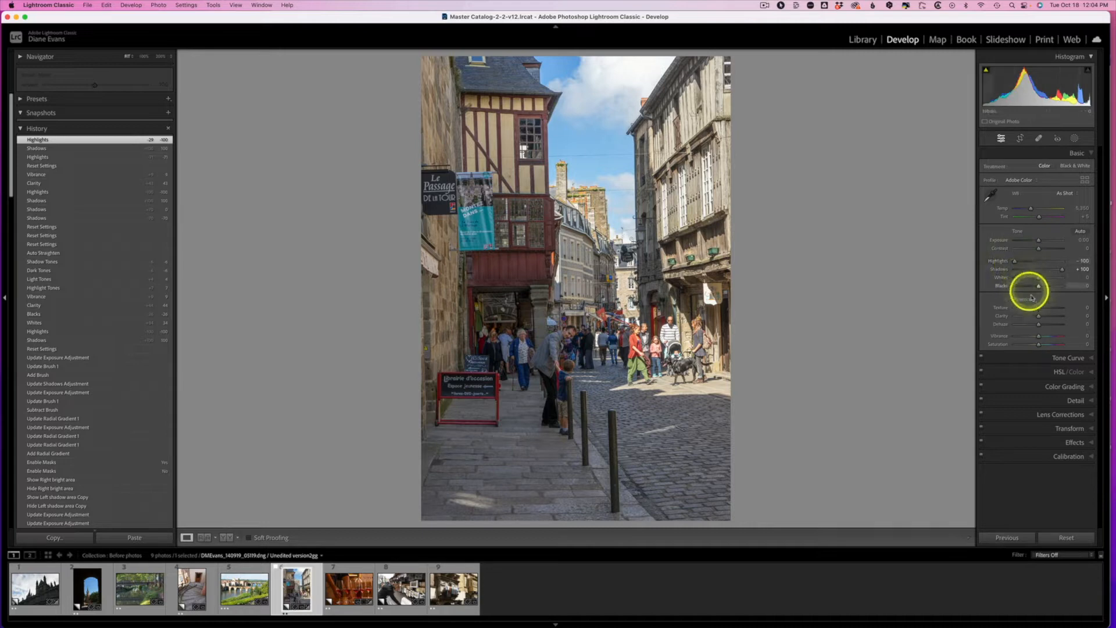
{"action": "left_click_drag", "start_coordinate": [1039, 317], "coordinate": [1049, 315]}
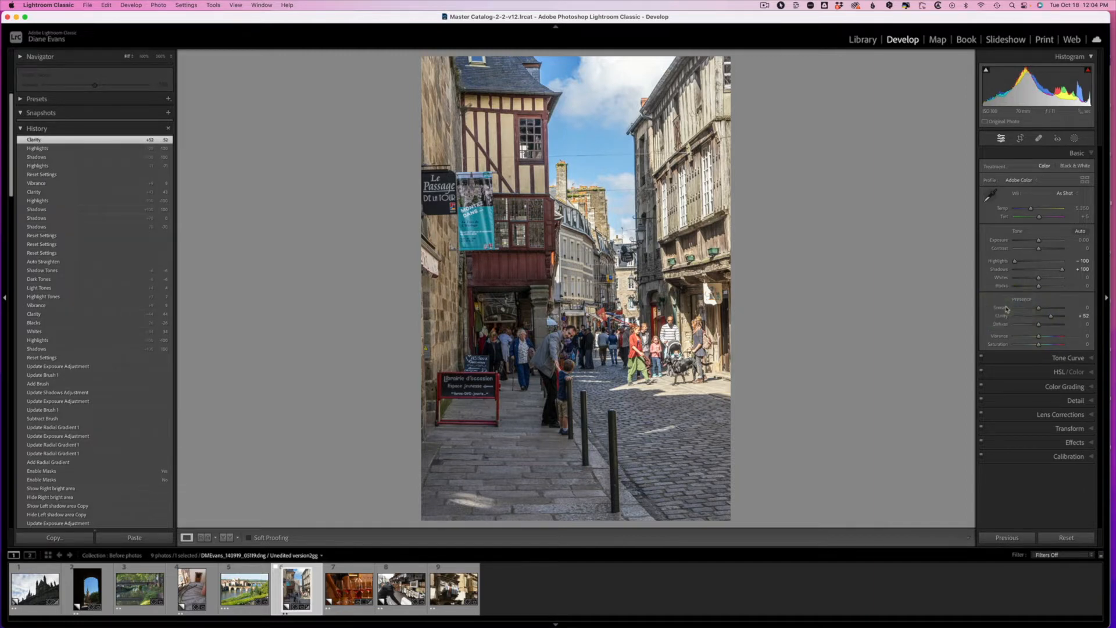
Step: Add a diagonal linear gradient mask from the photo's upper-right corner, positioned over the bright sky and right-hand buildings
{"action": "left_click", "coordinate": [1075, 139]}
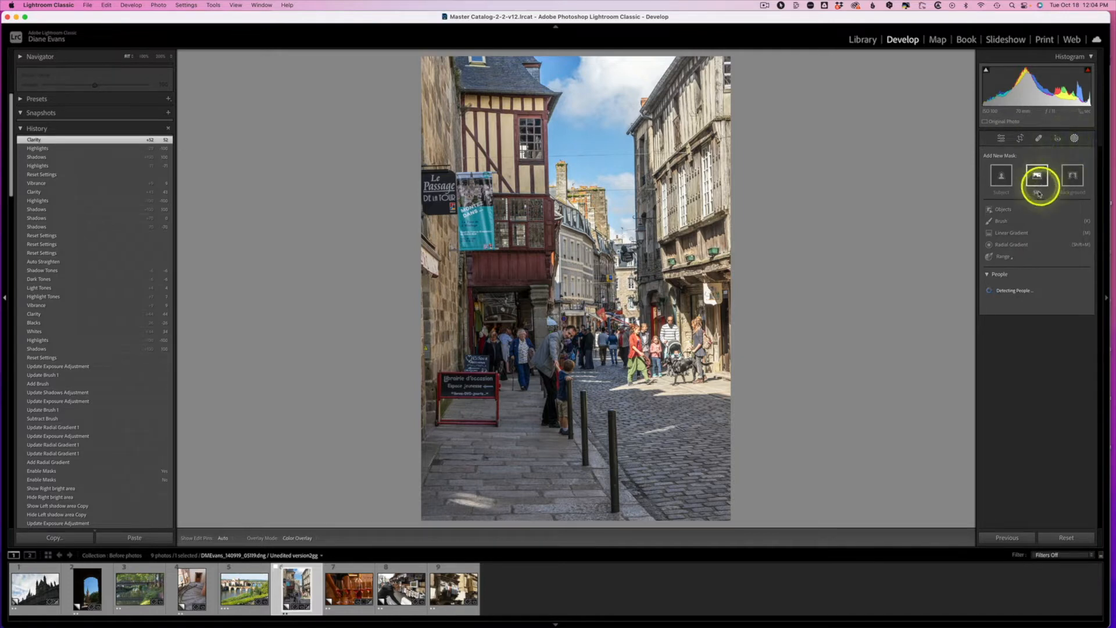
{"action": "left_click", "coordinate": [1013, 236]}
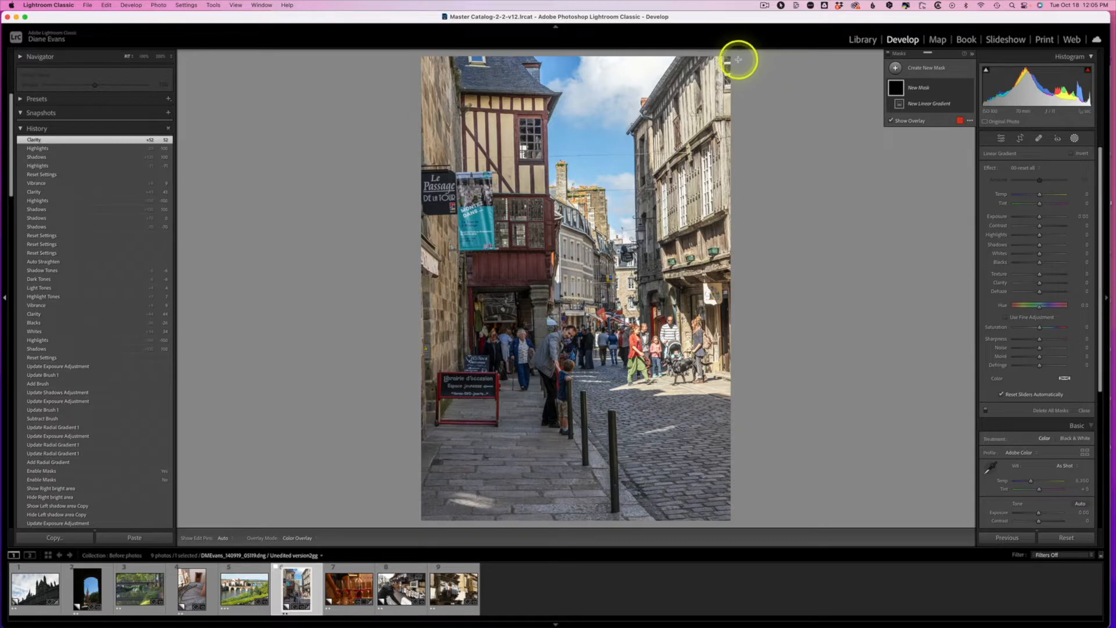
{"action": "left_click_drag", "start_coordinate": [732, 57], "coordinate": [514, 304]}
{"action": "left_click_drag", "start_coordinate": [622, 182], "coordinate": [582, 221]}
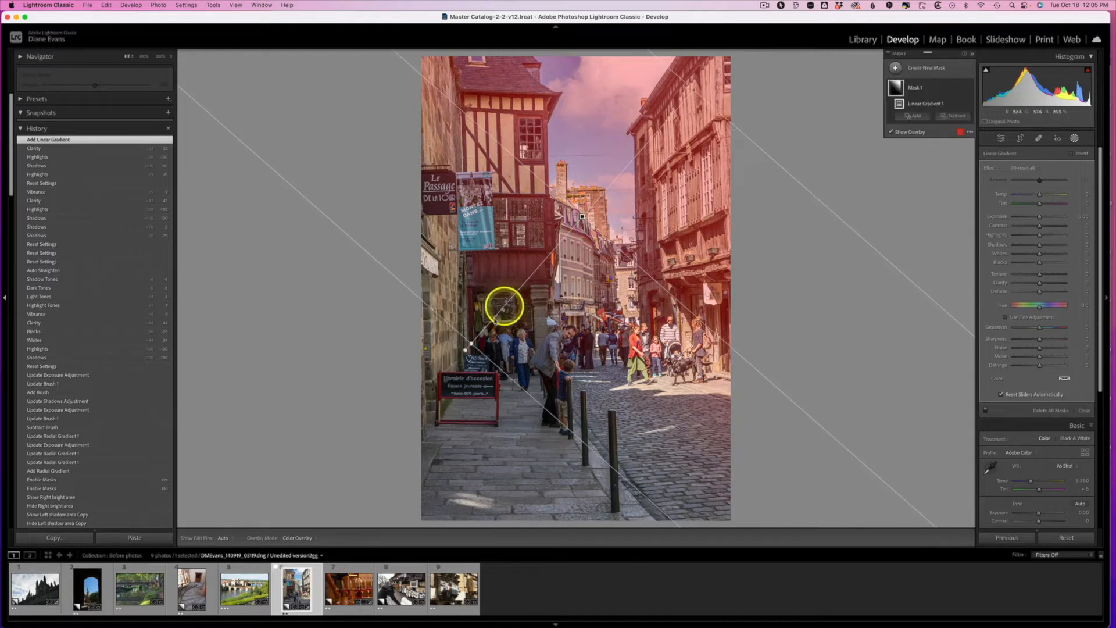
{"action": "left_click_drag", "start_coordinate": [466, 347], "coordinate": [586, 225]}
{"action": "left_click_drag", "start_coordinate": [608, 186], "coordinate": [596, 206]}
Step: Darken the linear gradient area slightly by lowering its Exposure and setting its Highlights to -34
{"action": "mouse_move", "coordinate": [1040, 217]}
{"action": "left_mouse_down"}
{"action": "mouse_move", "coordinate": [1039, 238]}
{"action": "mouse_move", "coordinate": [1033, 218]}
{"action": "left_mouse_up"}
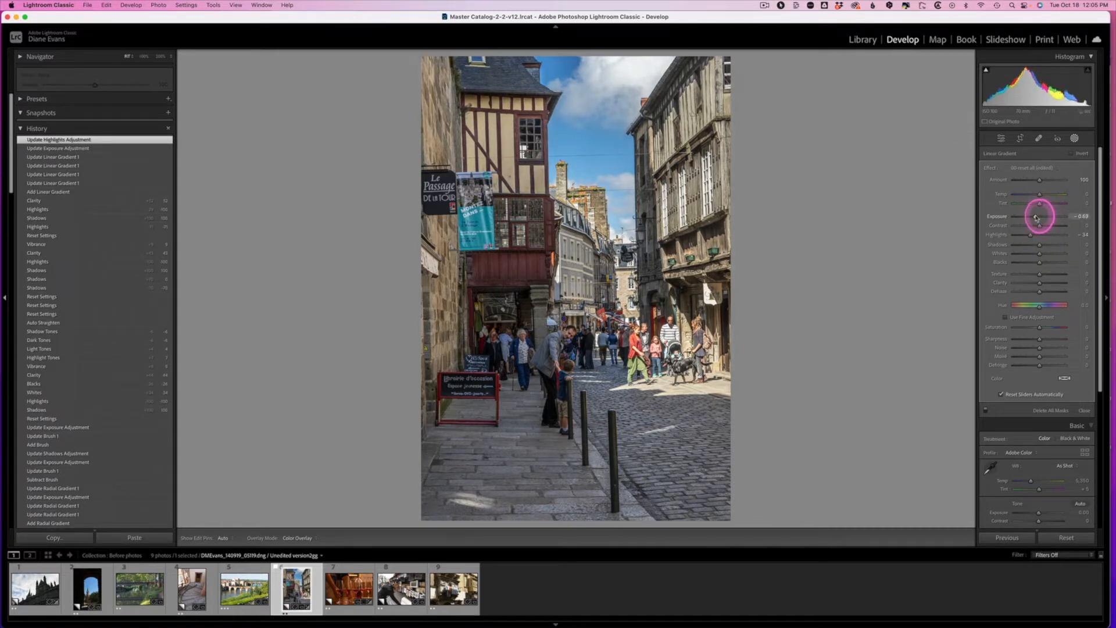
{"action": "left_click_drag", "start_coordinate": [1035, 217], "coordinate": [1034, 217]}
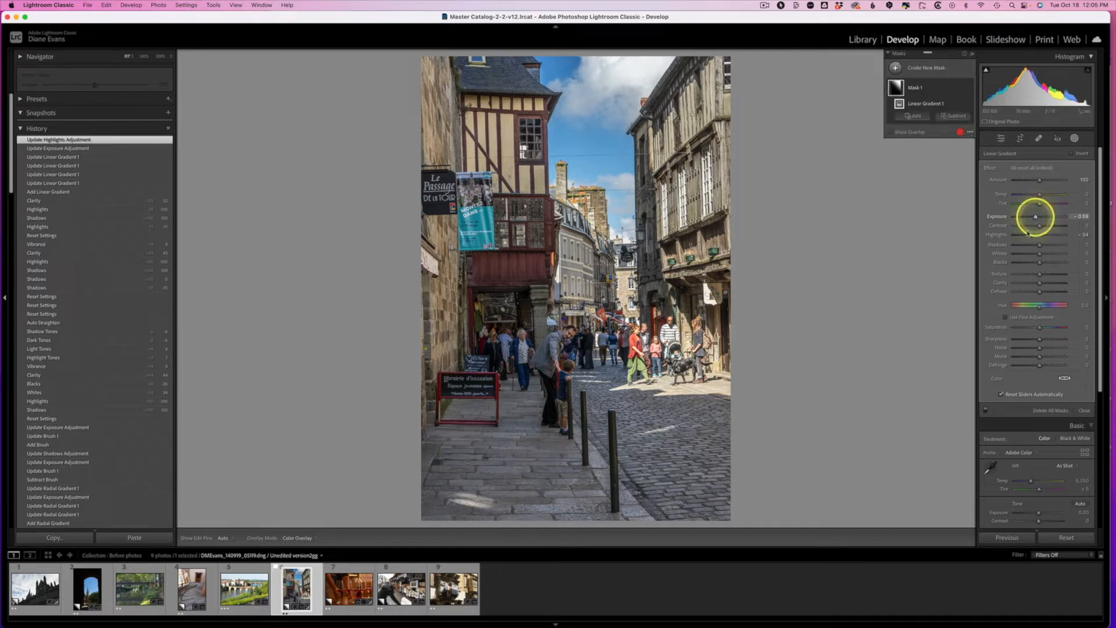
{"action": "left_click", "coordinate": [941, 481]}
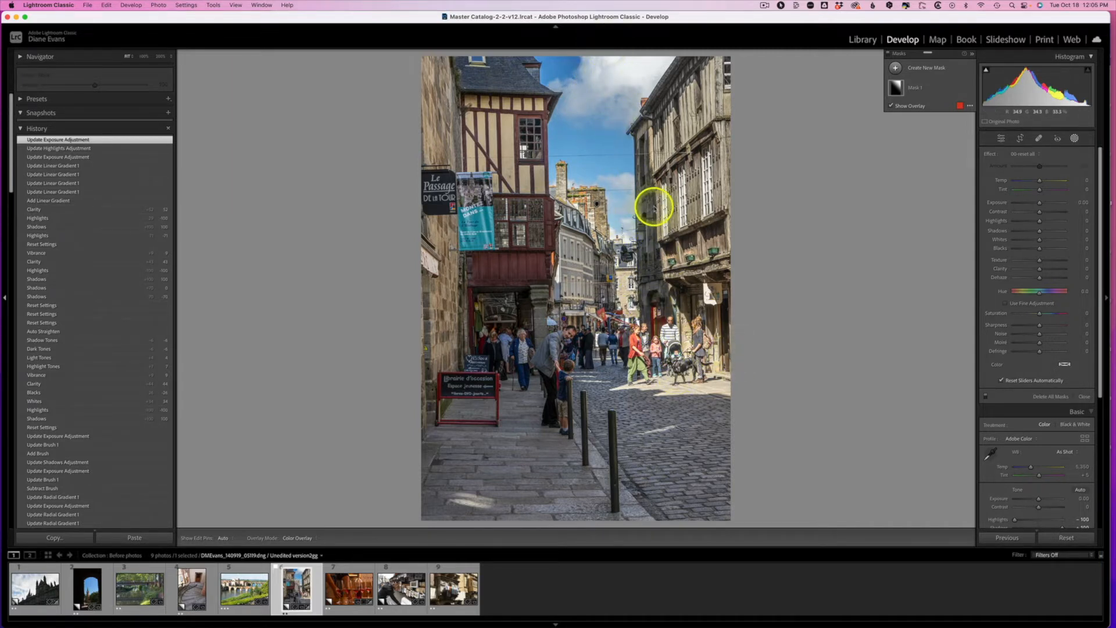
Step: Create a new brush mask on the street photo with Exposure set to 1.31
{"action": "left_click", "coordinate": [1074, 139]}
{"action": "left_click", "coordinate": [1075, 138]}
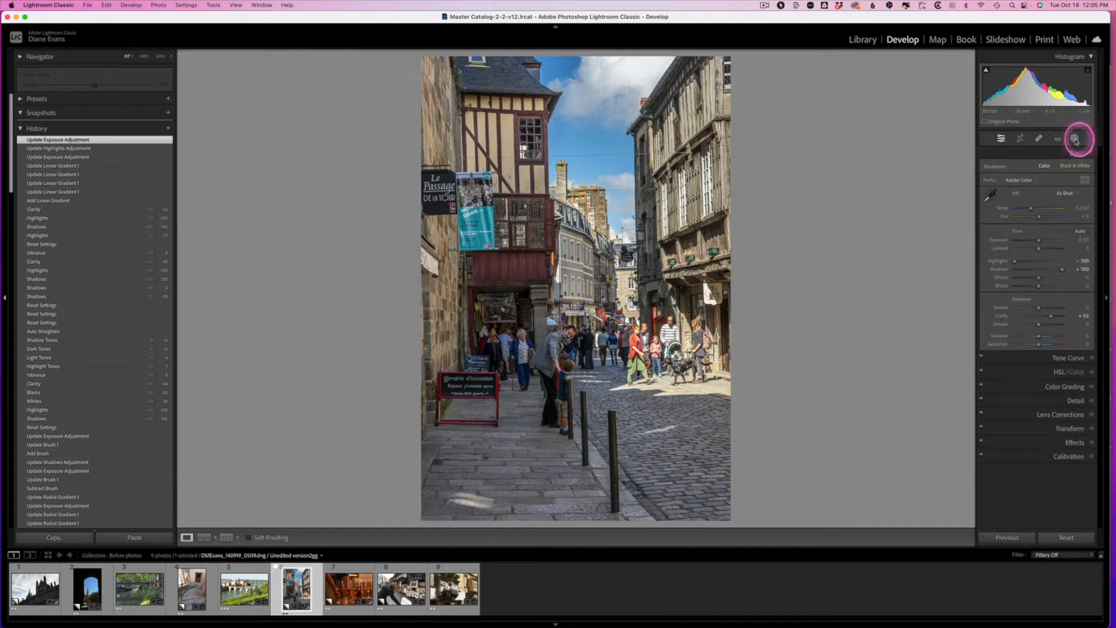
{"action": "left_click", "coordinate": [927, 69]}
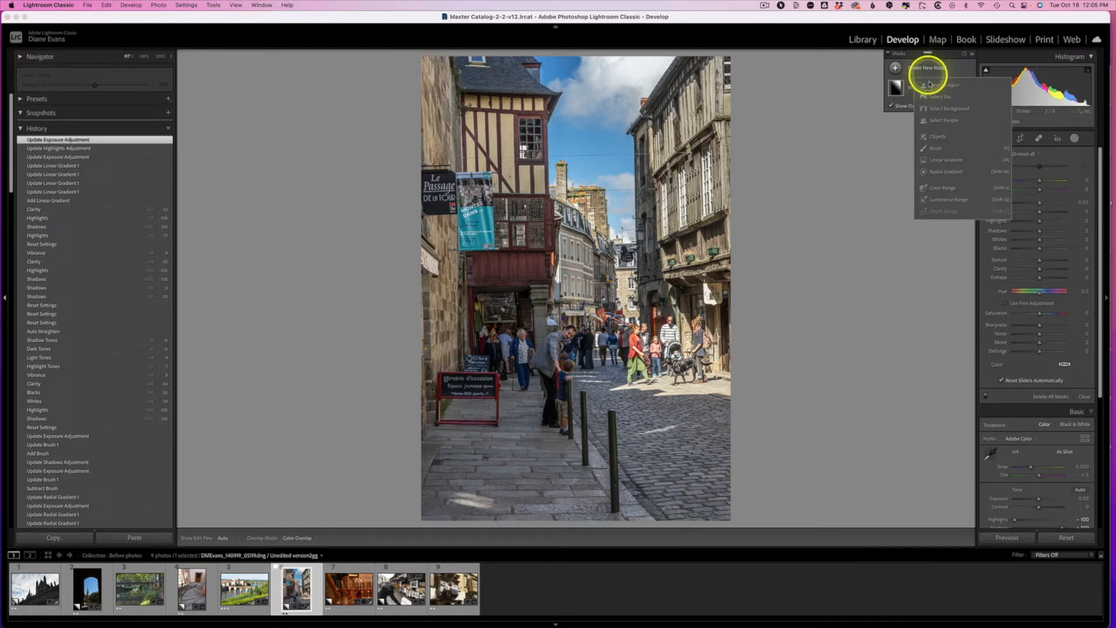
{"action": "left_click", "coordinate": [935, 149]}
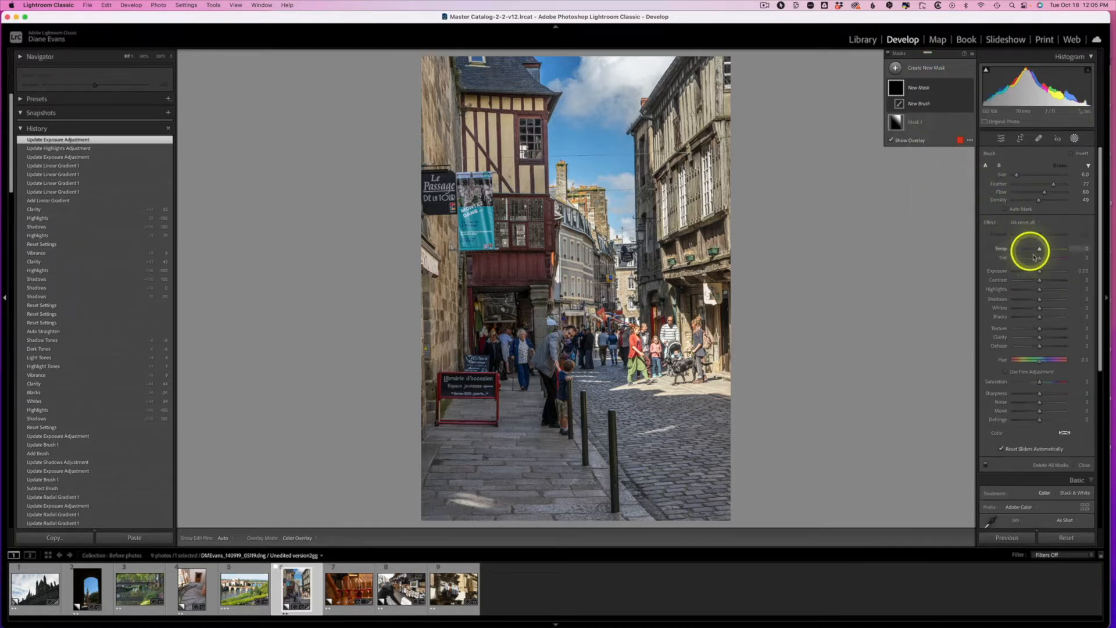
{"action": "left_click_drag", "start_coordinate": [1041, 273], "coordinate": [1044, 272]}
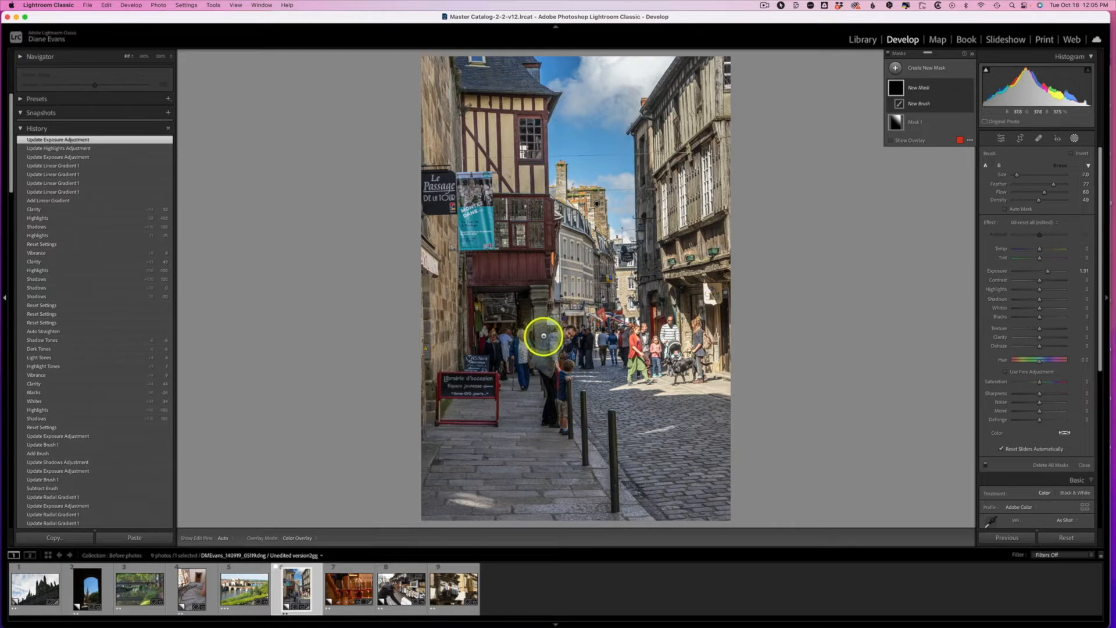
Step: Paint the brush mask over the man and child in the shaded foreground, using a smaller brush for the man's face
{"action": "mouse_move", "coordinate": [543, 336]}
{"action": "left_mouse_down"}
{"action": "mouse_move", "coordinate": [572, 365]}
{"action": "mouse_move", "coordinate": [571, 334]}
{"action": "mouse_move", "coordinate": [551, 389]}
{"action": "mouse_move", "coordinate": [556, 418]}
{"action": "mouse_move", "coordinate": [562, 366]}
{"action": "mouse_move", "coordinate": [599, 340]}
{"action": "mouse_move", "coordinate": [580, 321]}
{"action": "mouse_move", "coordinate": [566, 366]}
{"action": "mouse_move", "coordinate": [581, 412]}
{"action": "mouse_move", "coordinate": [565, 379]}
{"action": "mouse_move", "coordinate": [558, 408]}
{"action": "mouse_move", "coordinate": [602, 350]}
{"action": "mouse_move", "coordinate": [582, 324]}
{"action": "mouse_move", "coordinate": [540, 386]}
{"action": "mouse_move", "coordinate": [538, 414]}
{"action": "left_mouse_up"}
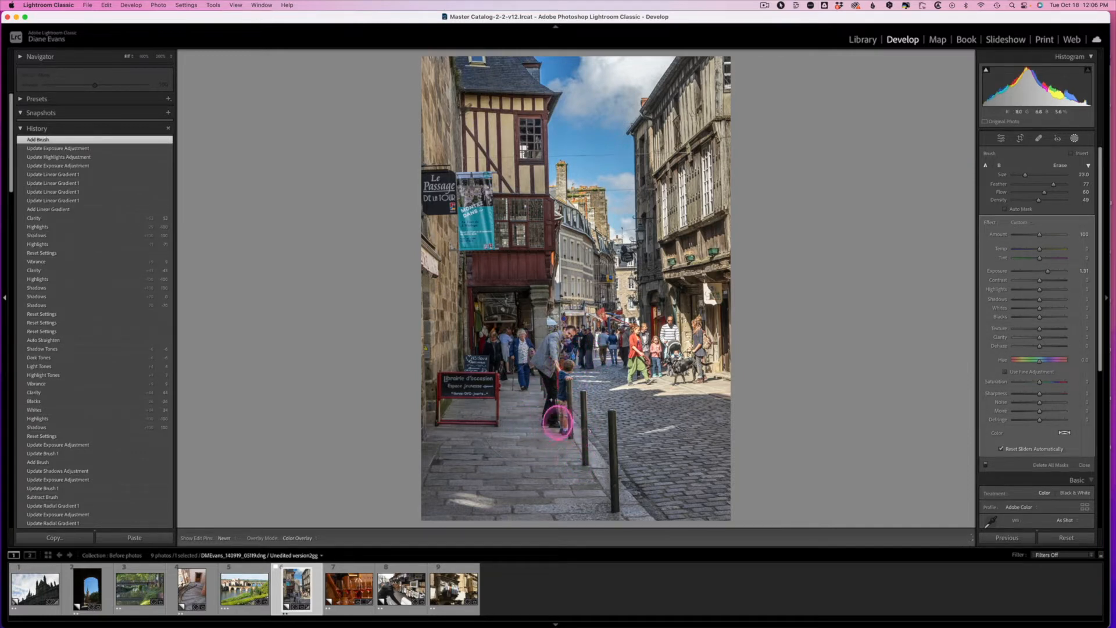
{"action": "mouse_move", "coordinate": [562, 365]}
{"action": "left_mouse_down"}
{"action": "mouse_move", "coordinate": [569, 332]}
{"action": "mouse_move", "coordinate": [526, 357]}
{"action": "left_mouse_up"}
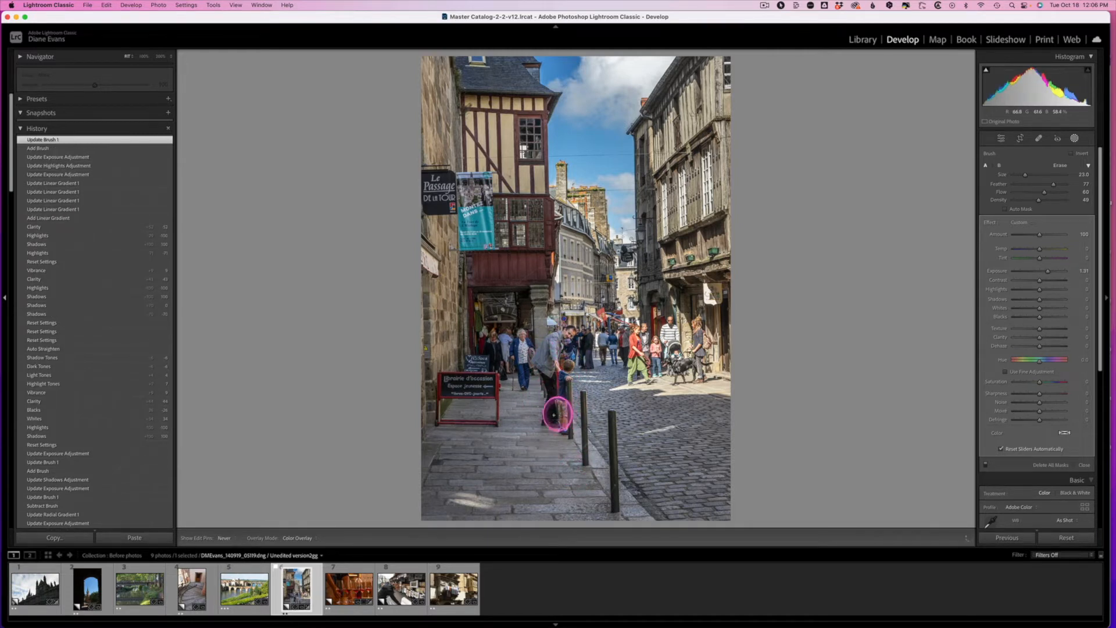
{"action": "left_click_drag", "start_coordinate": [553, 410], "coordinate": [571, 459]}
{"action": "left_click_drag", "start_coordinate": [566, 352], "coordinate": [574, 322]}
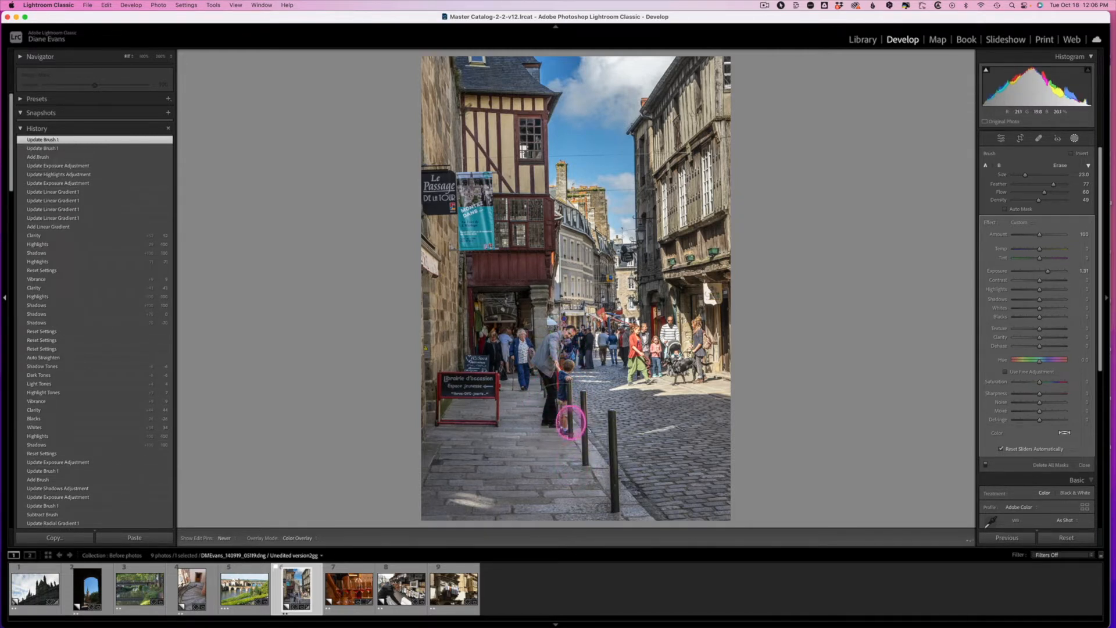
{"action": "left_click_drag", "start_coordinate": [571, 421], "coordinate": [564, 459]}
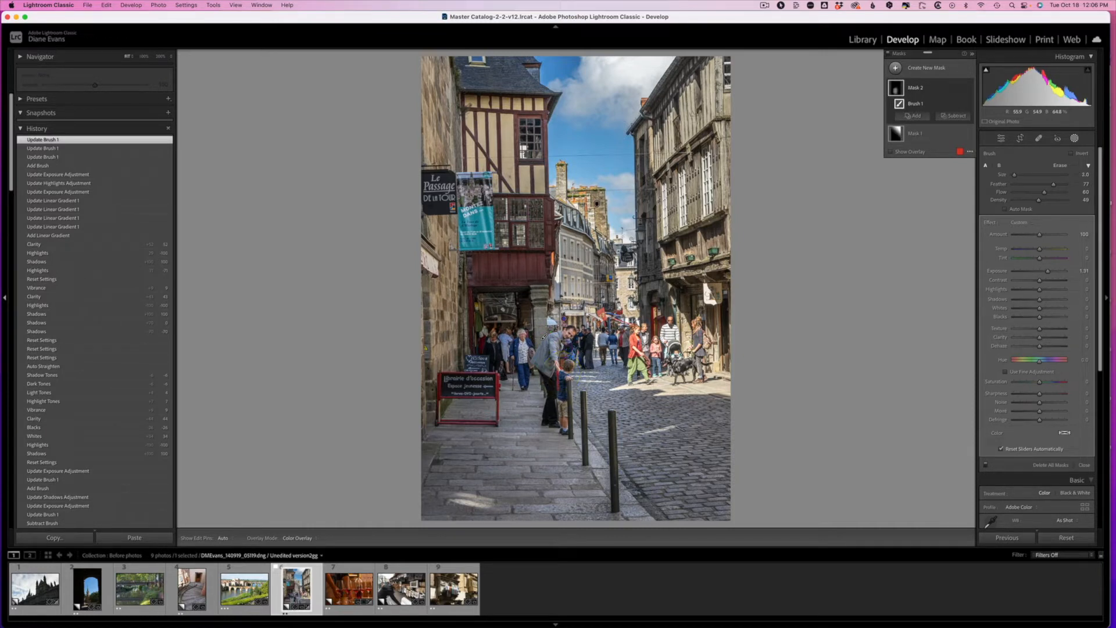
{"action": "left_click_drag", "start_coordinate": [570, 331], "coordinate": [571, 336]}
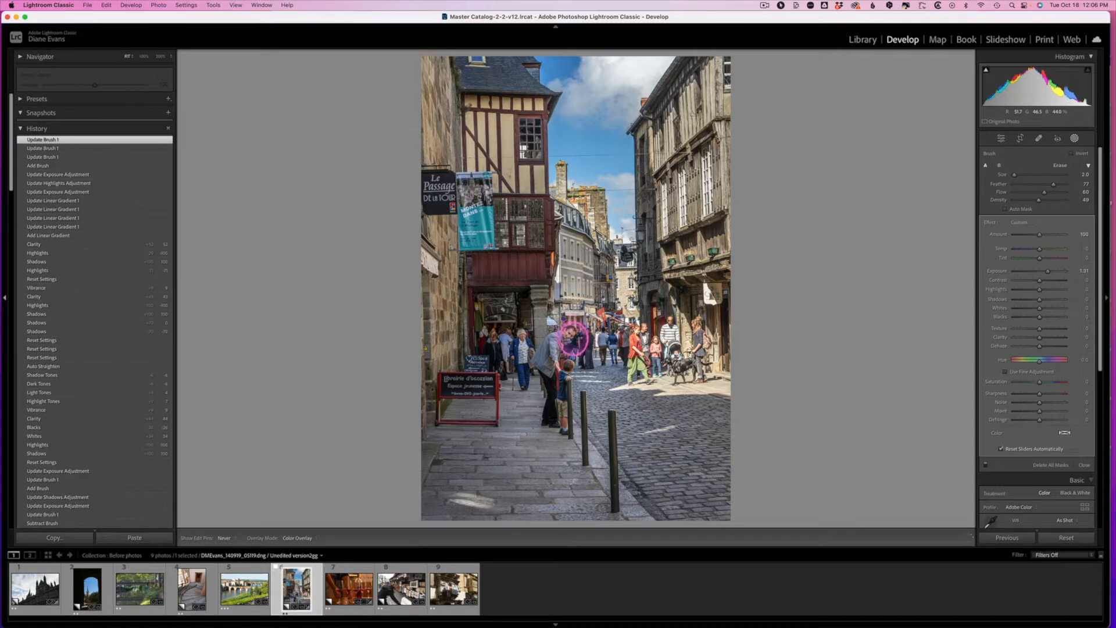
{"action": "left_click", "coordinate": [570, 336]}
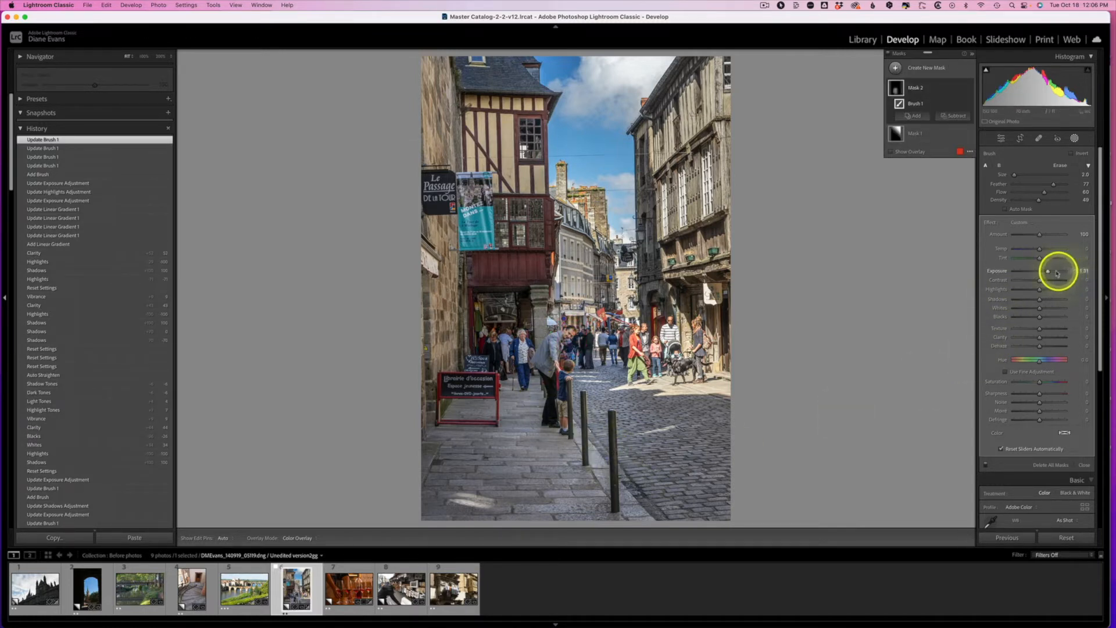
Step: Fine-tune the brush mask's Exposure to about 1.30 and compare the edited street photo with its before version
{"action": "left_click_drag", "start_coordinate": [1048, 271], "coordinate": [1064, 273]}
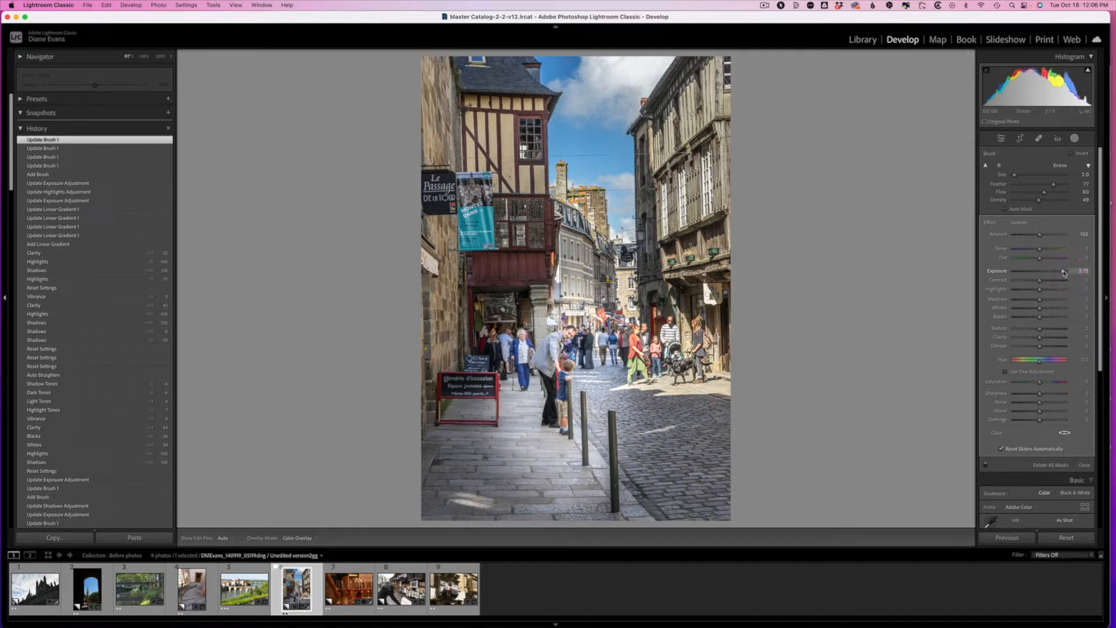
{"action": "left_click_drag", "start_coordinate": [1063, 273], "coordinate": [1048, 273]}
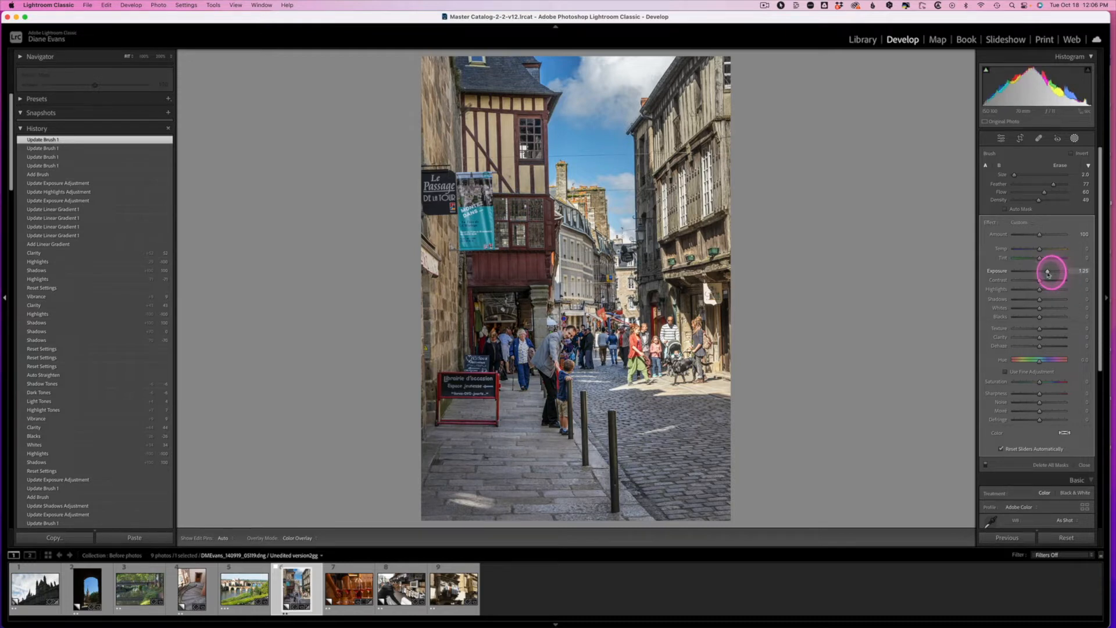
{"action": "left_click_drag", "start_coordinate": [1049, 272], "coordinate": [1049, 272]}
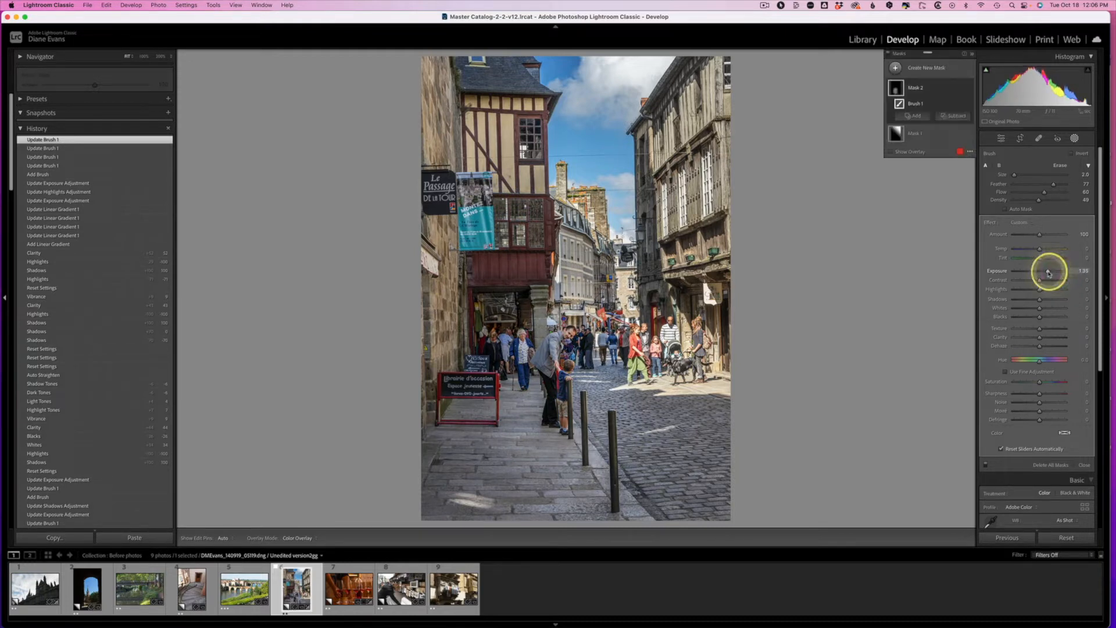
{"action": "left_click", "coordinate": [927, 454]}
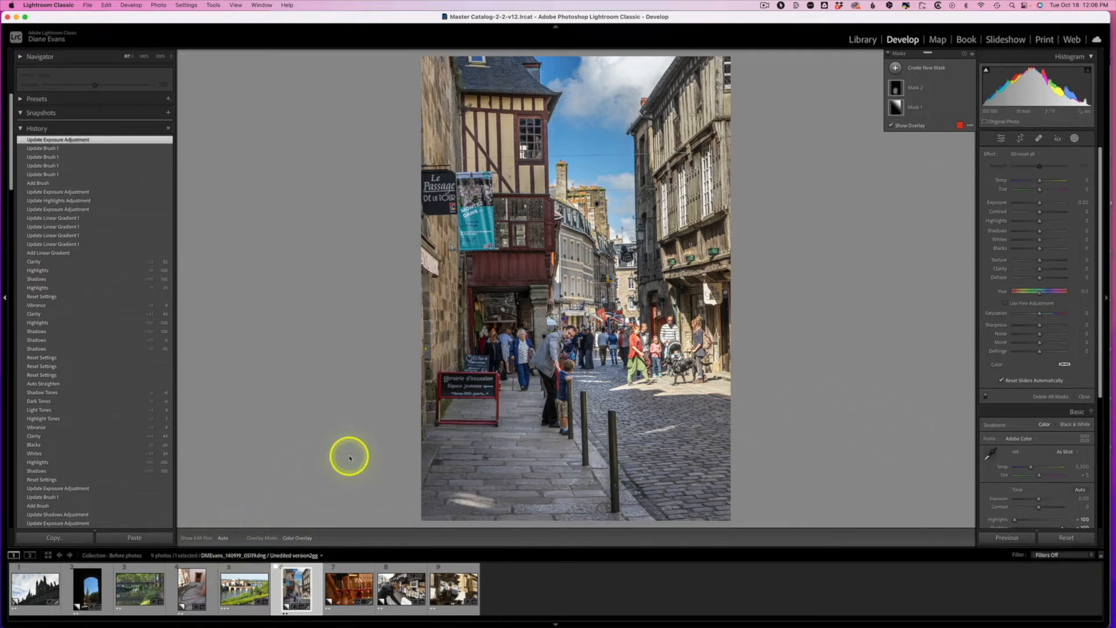
{"action": "key", "text": "y"}
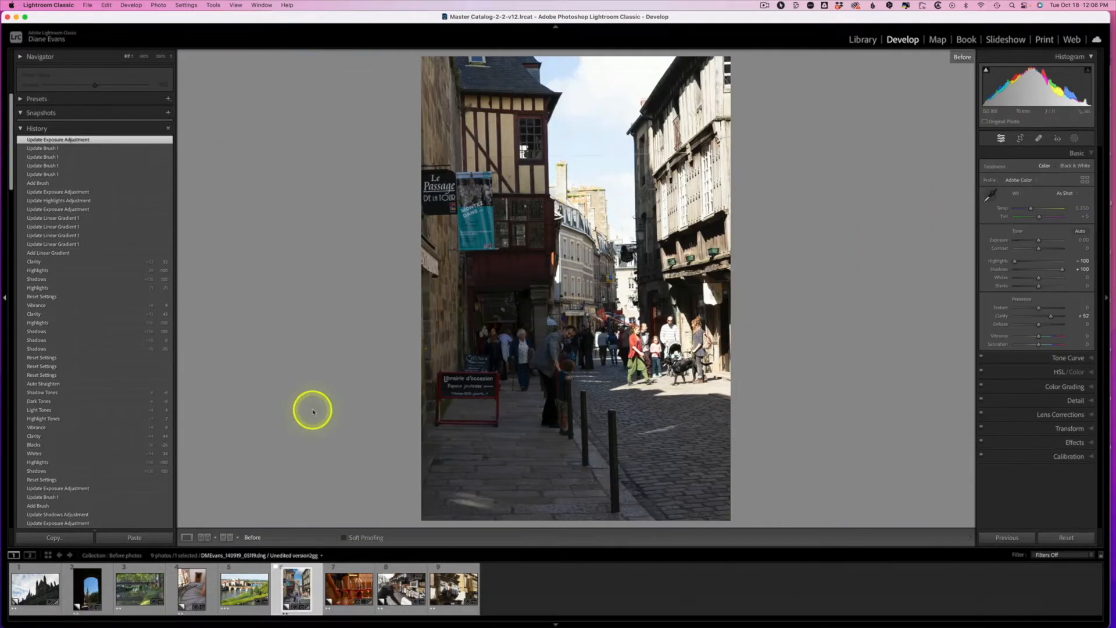
Step: Reset the bookstall photo's edits and set Highlights to -54, Shadows to +54 and Clarity to +17
{"action": "left_click", "coordinate": [400, 586]}
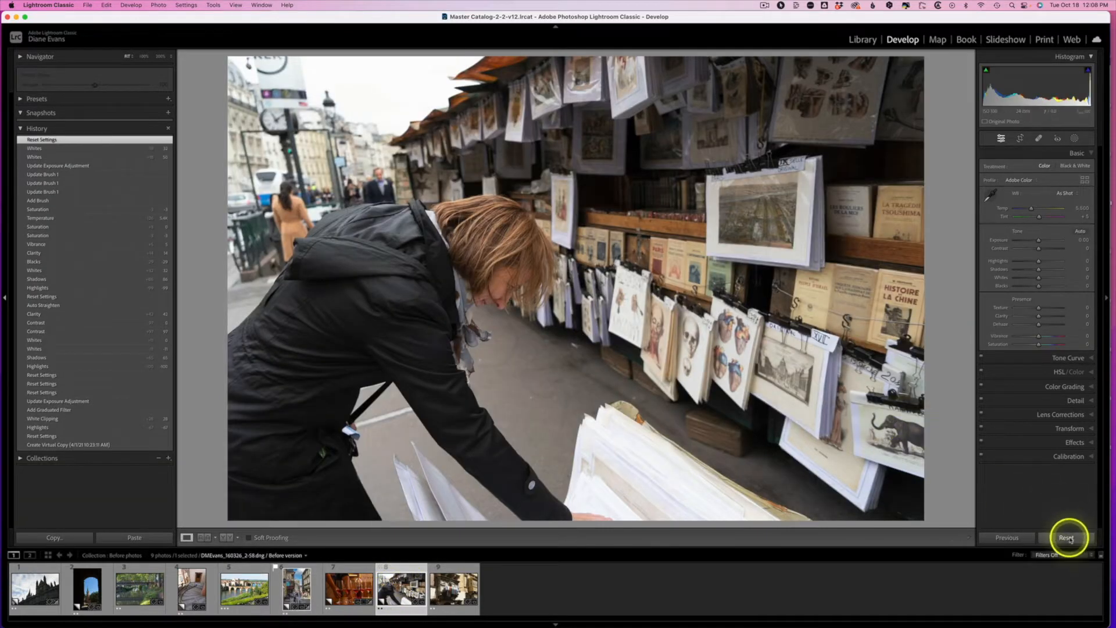
{"action": "left_click", "coordinate": [1066, 537]}
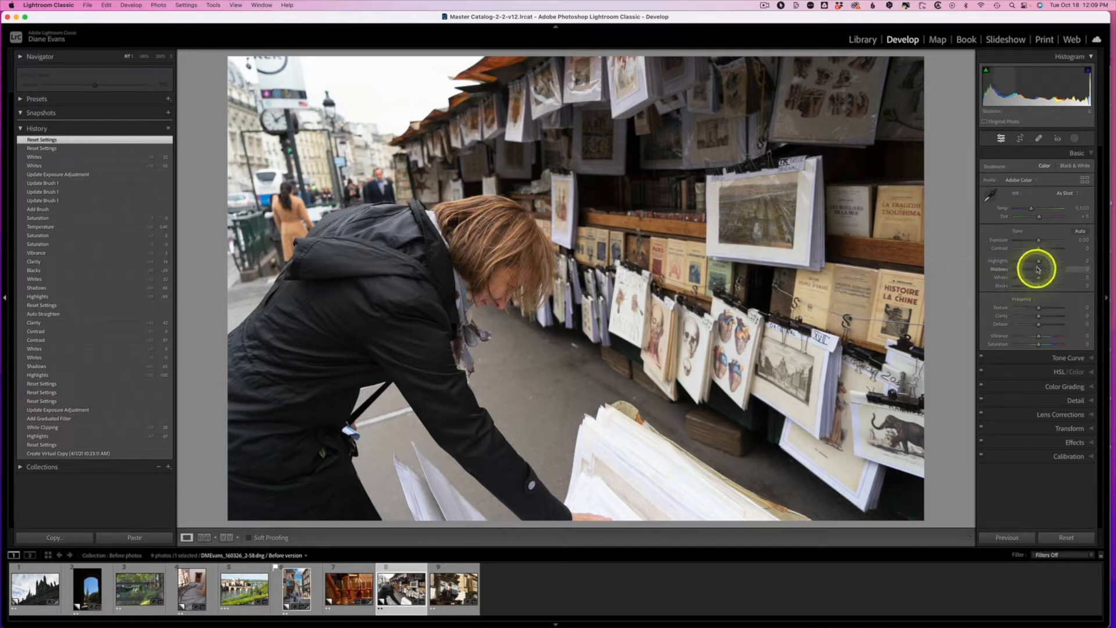
{"action": "mouse_move", "coordinate": [1040, 262]}
{"action": "left_mouse_down"}
{"action": "mouse_move", "coordinate": [1023, 265]}
{"action": "mouse_move", "coordinate": [1052, 271]}
{"action": "left_mouse_up"}
{"action": "left_click_drag", "start_coordinate": [1038, 316], "coordinate": [1044, 318]}
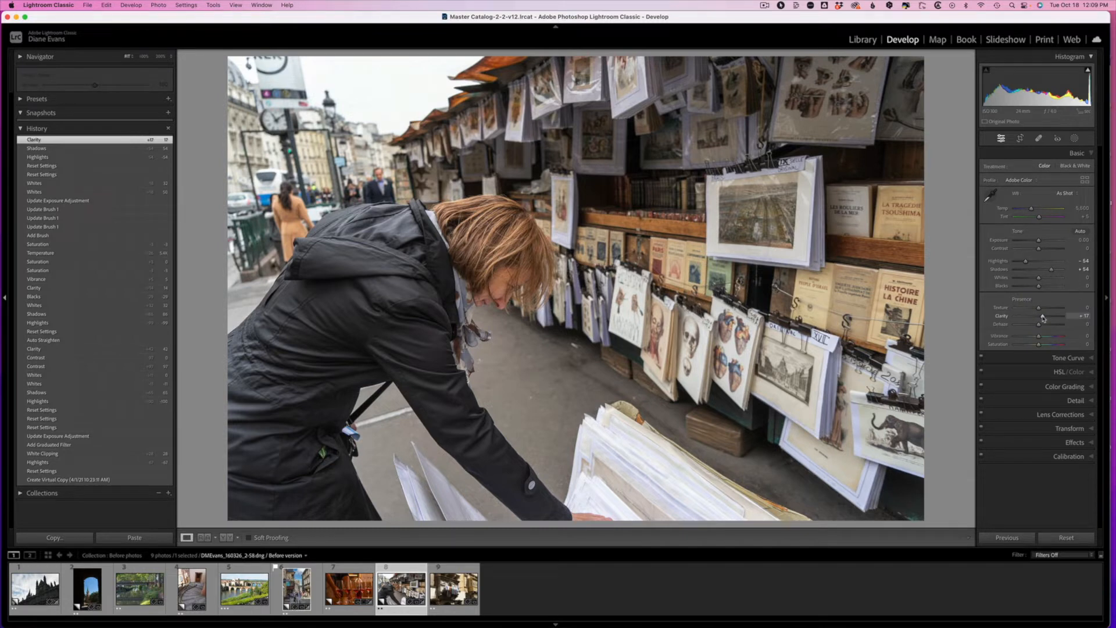
{"action": "left_click", "coordinate": [1052, 271]}
Step: Add a linear gradient mask over the bookstall photo's upper-left sky and street, with Exposure about -0.53 and Highlights -23
{"action": "left_click", "coordinate": [1075, 138]}
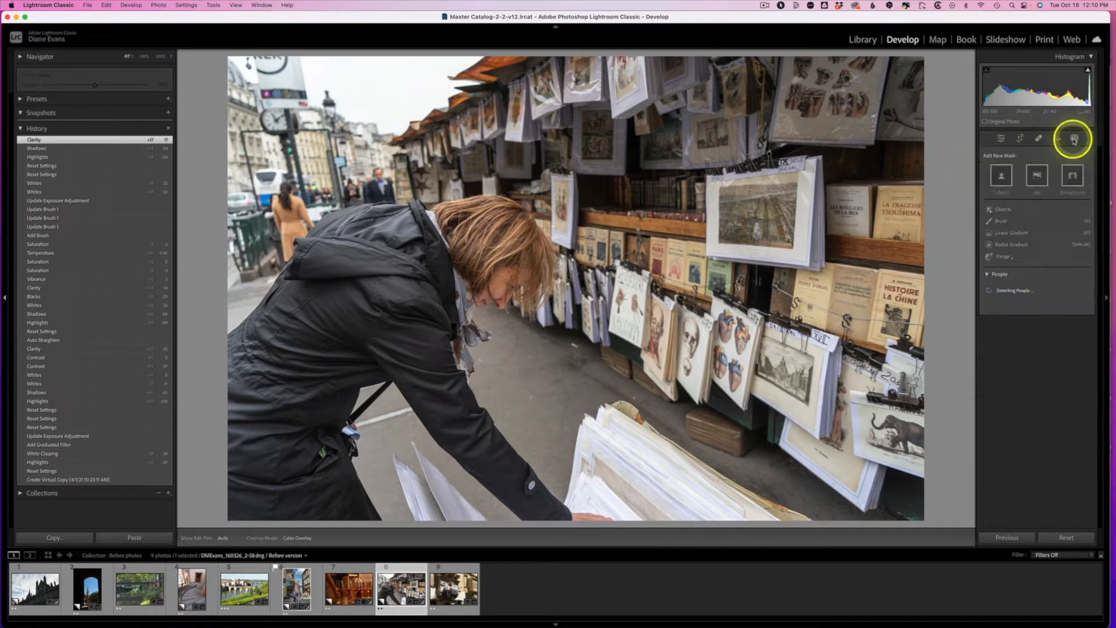
{"action": "left_click", "coordinate": [1018, 234]}
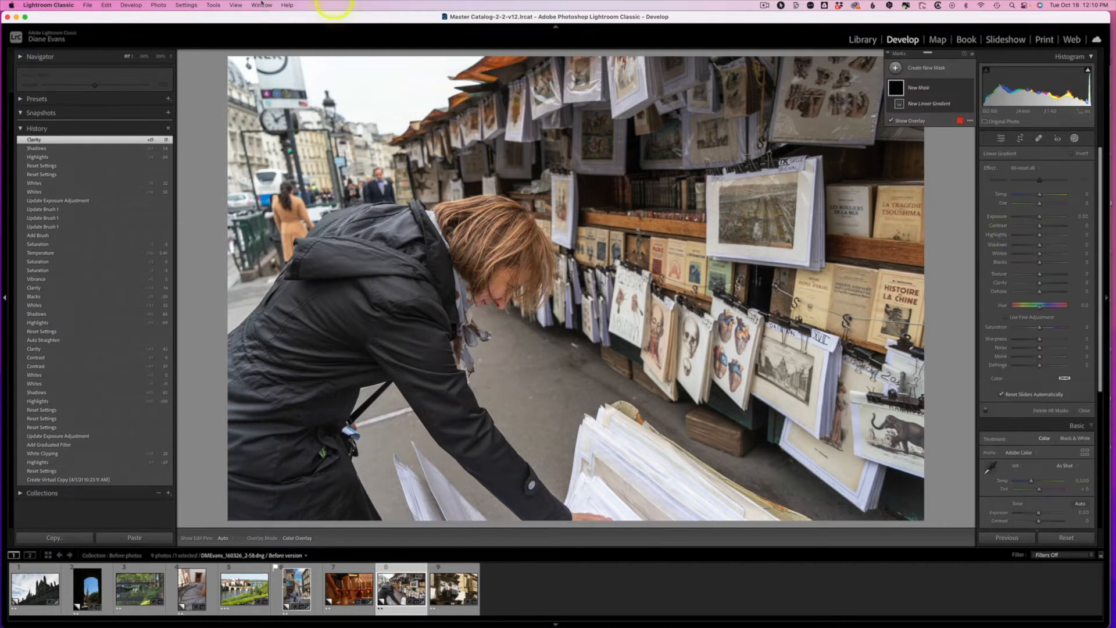
{"action": "left_click_drag", "start_coordinate": [279, 59], "coordinate": [417, 243]}
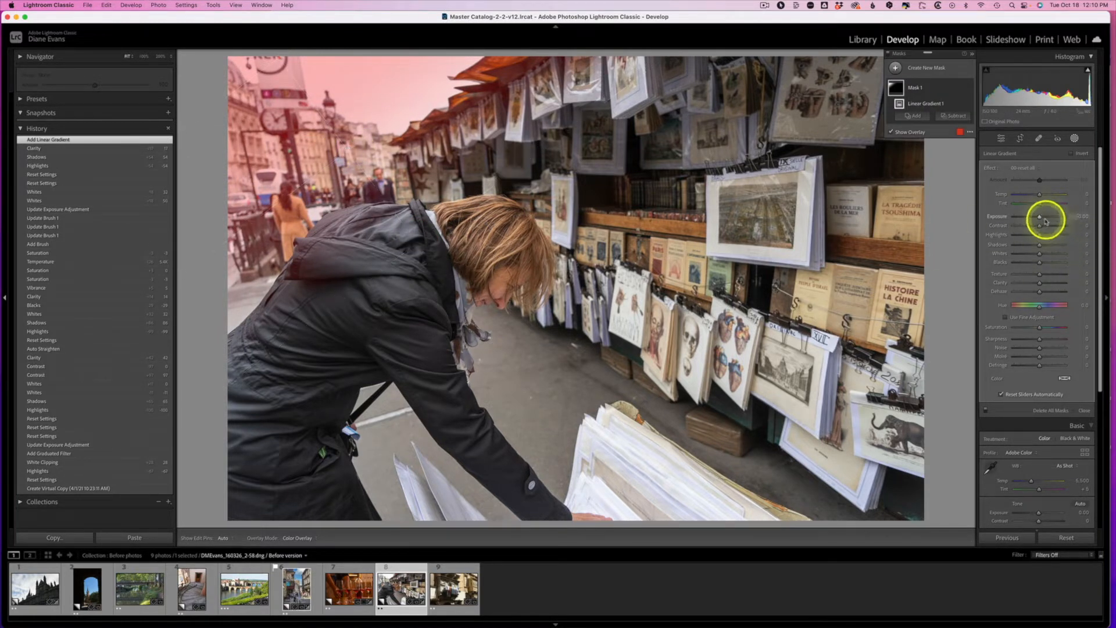
{"action": "mouse_move", "coordinate": [1040, 217]}
{"action": "left_mouse_down"}
{"action": "mouse_move", "coordinate": [1033, 235]}
{"action": "mouse_move", "coordinate": [1038, 220]}
{"action": "left_mouse_up"}
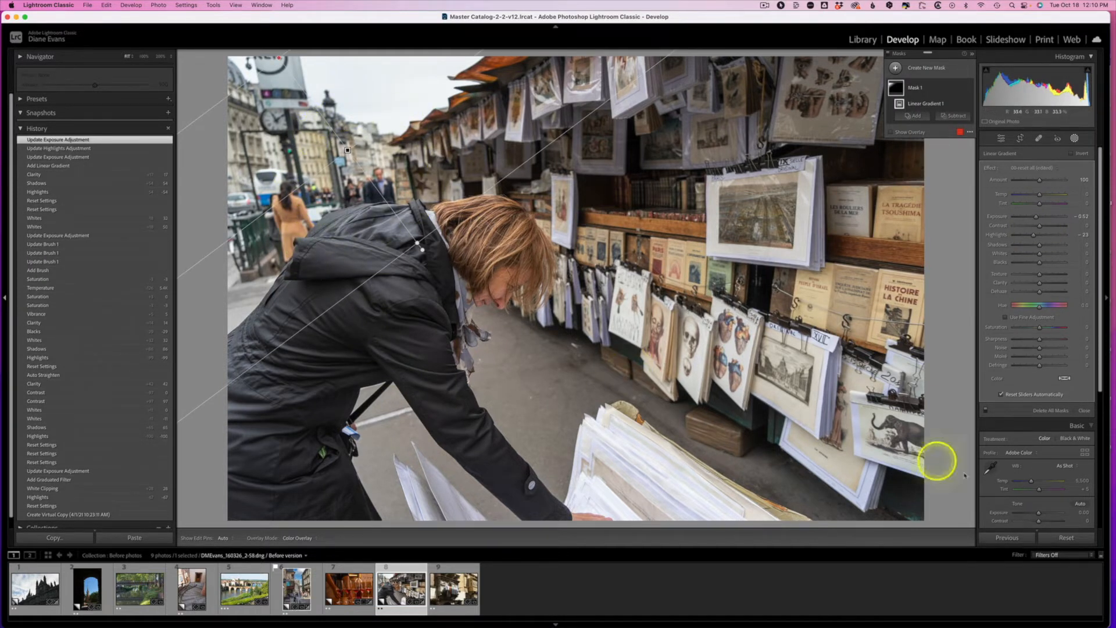
{"action": "left_click", "coordinate": [937, 479]}
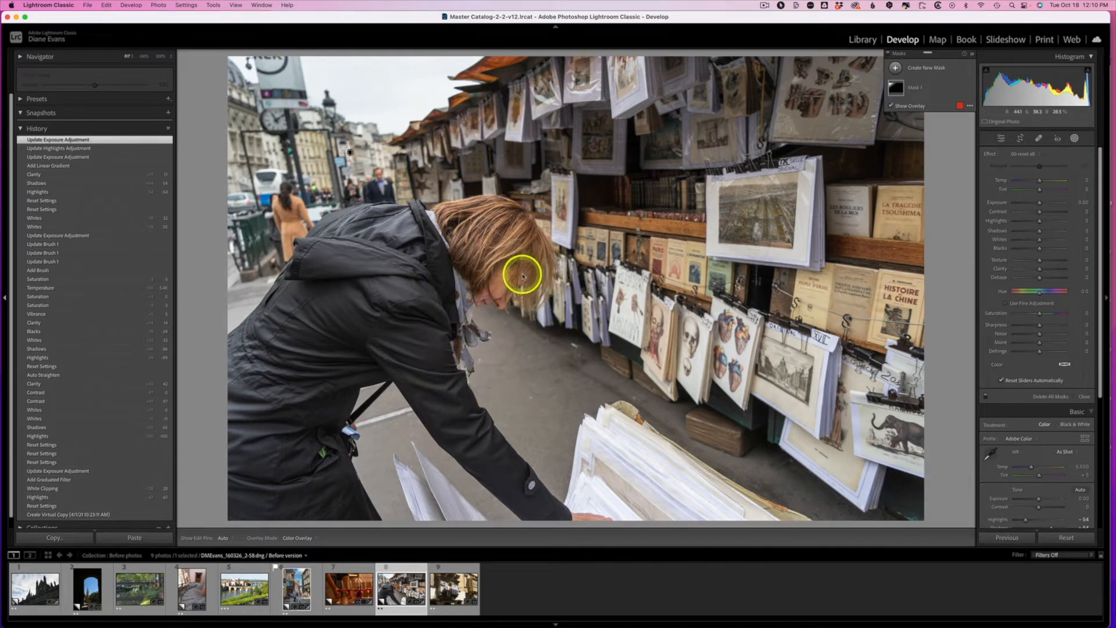
Step: Add a new brush mask to the bookstall photo with its Exposure set to about 0.58
{"action": "left_click", "coordinate": [1075, 140]}
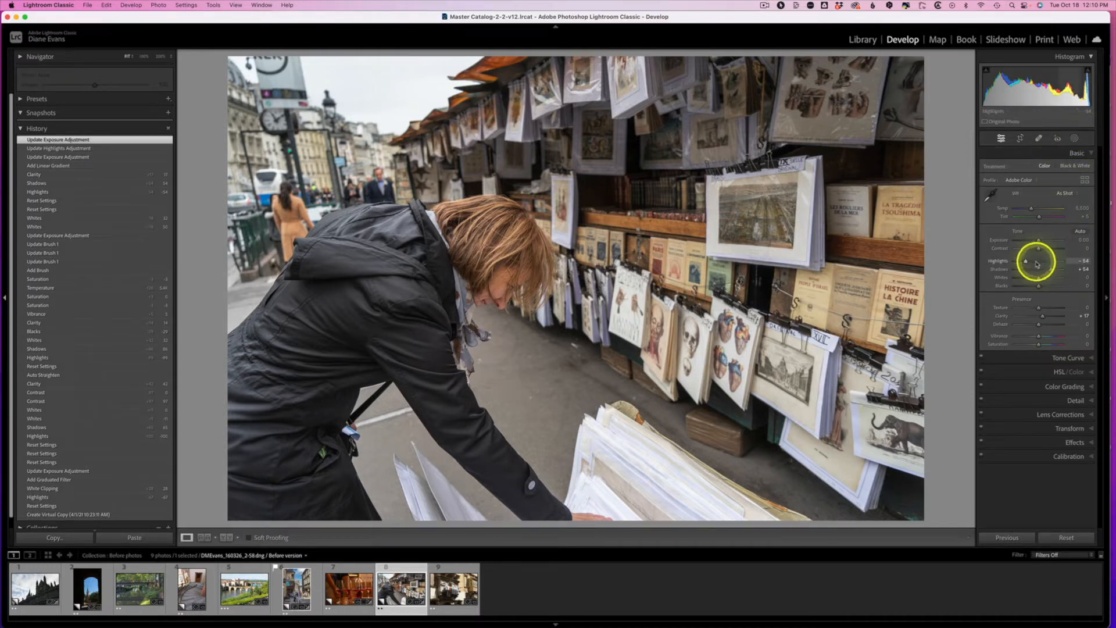
{"action": "left_click", "coordinate": [1076, 140]}
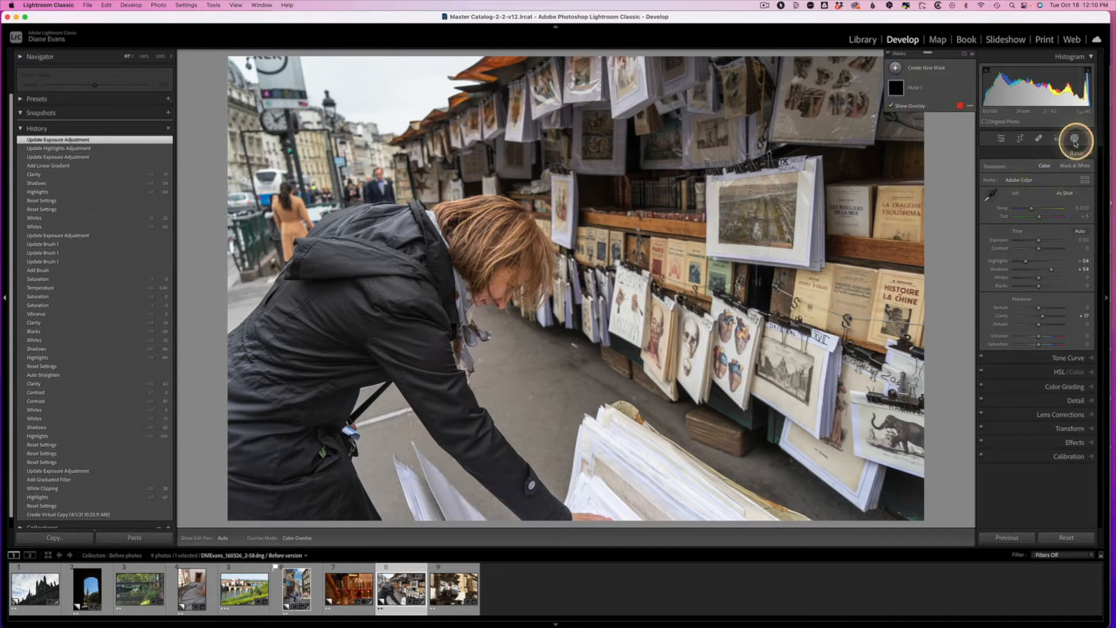
{"action": "left_click", "coordinate": [917, 68]}
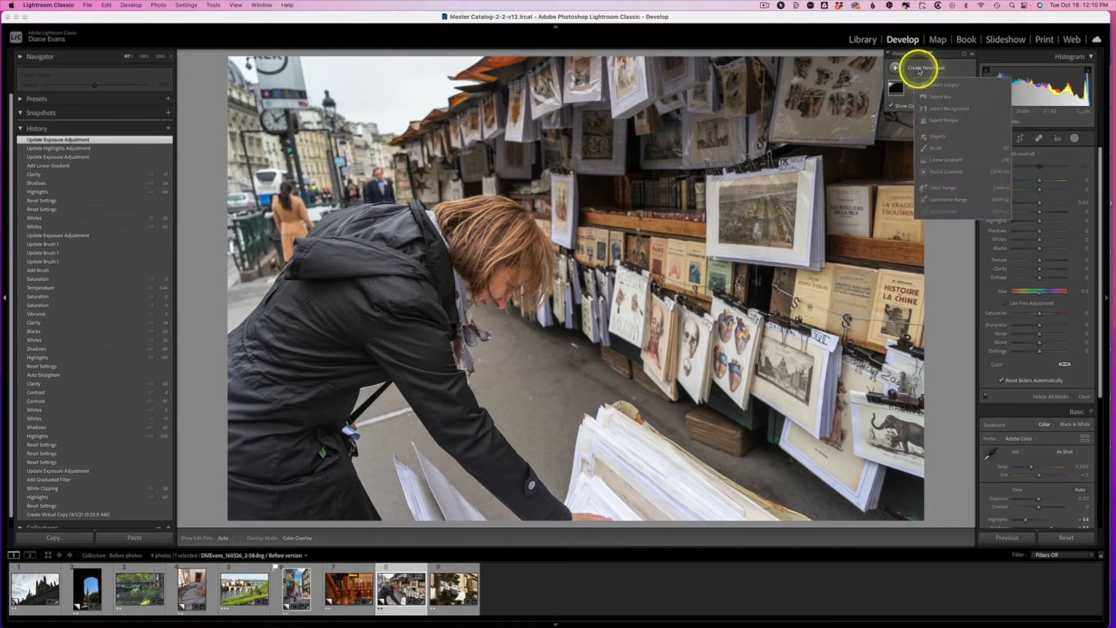
{"action": "left_click", "coordinate": [935, 148]}
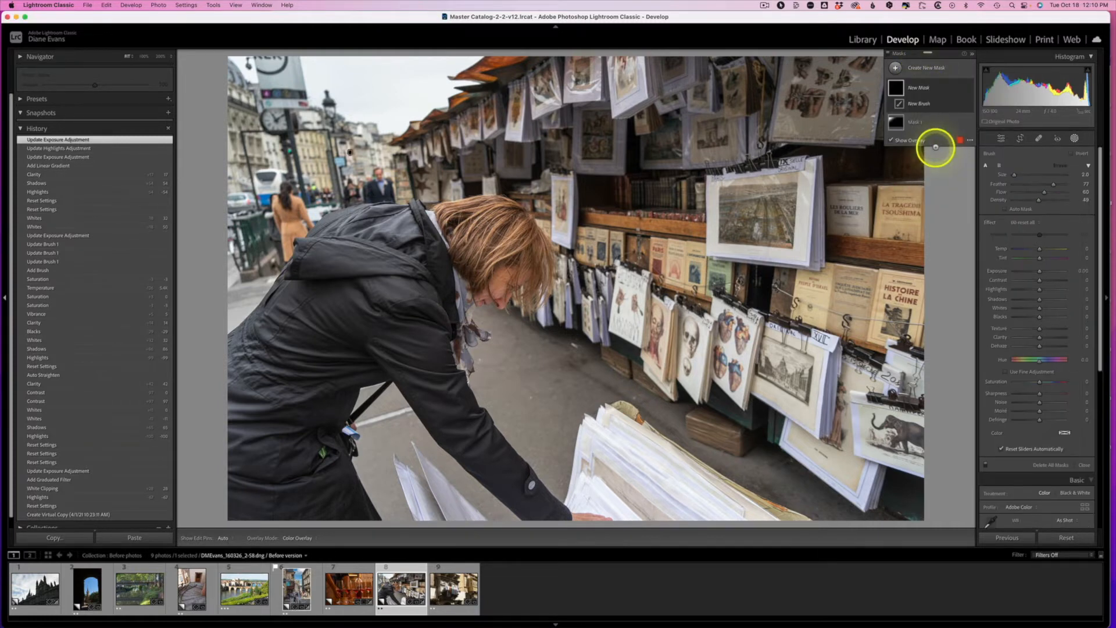
{"action": "left_click", "coordinate": [1041, 272]}
{"action": "left_click_drag", "start_coordinate": [1044, 271], "coordinate": [1045, 271]}
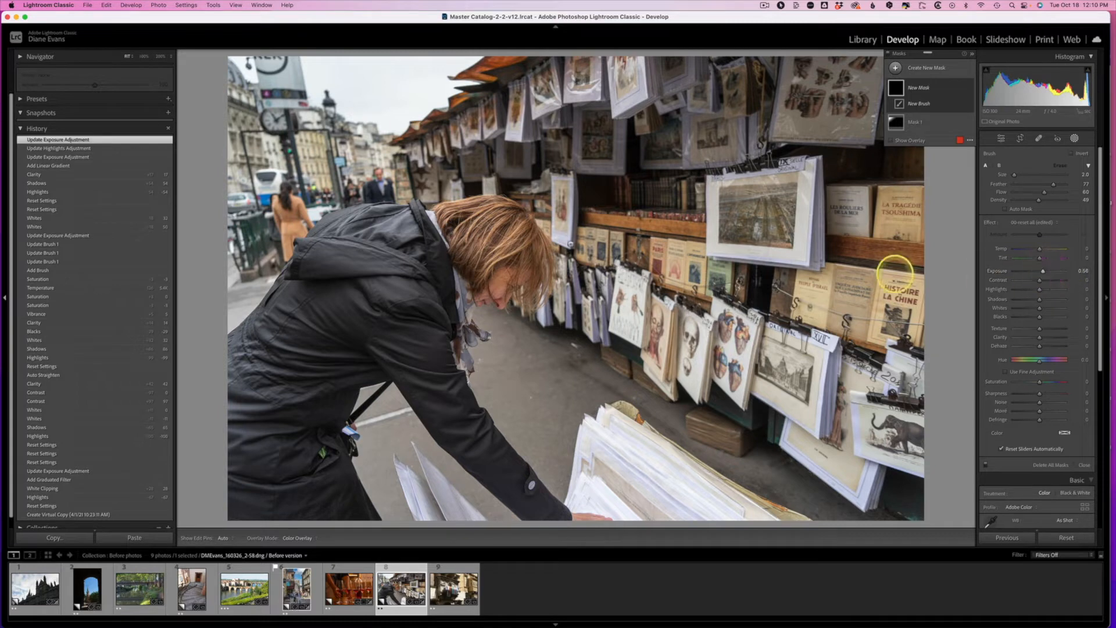
Step: Paint the brush mask over the leaning person's jacket, face and hair, reducing the brush size from about 27 to 14 and 6
{"action": "scroll", "coordinate": [487, 249], "scroll_direction": "up", "scroll_amount": 3}
{"action": "mouse_move", "coordinate": [488, 246]}
{"action": "left_mouse_down"}
{"action": "mouse_move", "coordinate": [505, 279]}
{"action": "mouse_move", "coordinate": [497, 229]}
{"action": "mouse_move", "coordinate": [443, 237]}
{"action": "mouse_move", "coordinate": [420, 278]}
{"action": "mouse_move", "coordinate": [400, 271]}
{"action": "mouse_move", "coordinate": [355, 295]}
{"action": "mouse_move", "coordinate": [498, 267]}
{"action": "mouse_move", "coordinate": [454, 246]}
{"action": "mouse_move", "coordinate": [408, 294]}
{"action": "mouse_move", "coordinate": [427, 329]}
{"action": "mouse_move", "coordinate": [469, 262]}
{"action": "mouse_move", "coordinate": [497, 298]}
{"action": "mouse_move", "coordinate": [535, 289]}
{"action": "mouse_move", "coordinate": [521, 221]}
{"action": "mouse_move", "coordinate": [435, 210]}
{"action": "mouse_move", "coordinate": [347, 254]}
{"action": "mouse_move", "coordinate": [311, 356]}
{"action": "mouse_move", "coordinate": [367, 326]}
{"action": "left_mouse_up"}
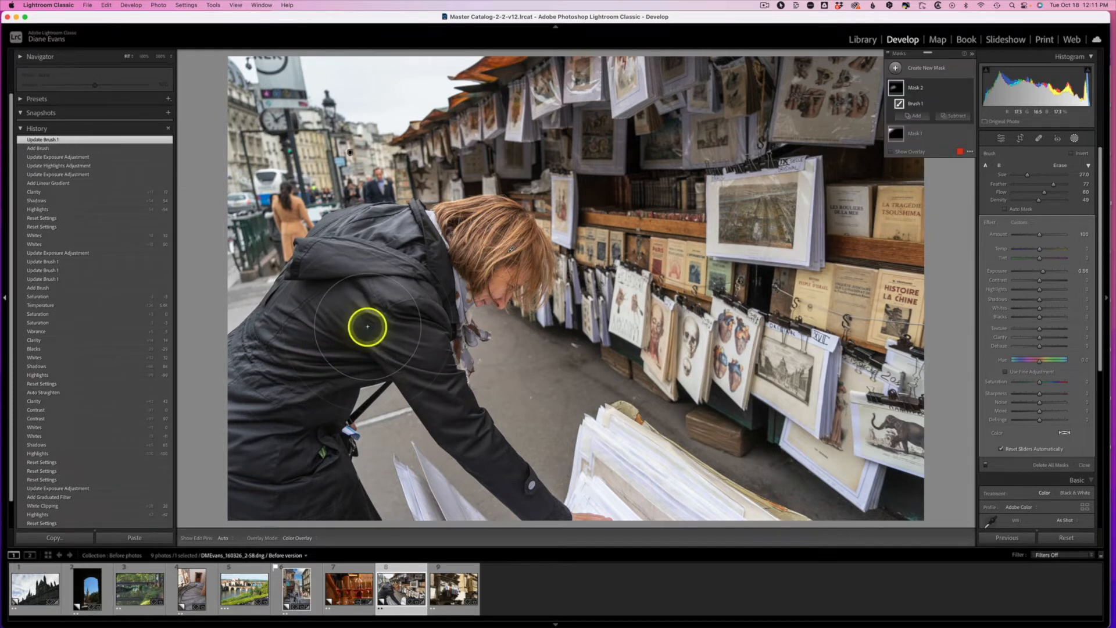
{"action": "mouse_move", "coordinate": [446, 277]}
{"action": "left_mouse_down"}
{"action": "mouse_move", "coordinate": [495, 290]}
{"action": "mouse_move", "coordinate": [493, 305]}
{"action": "mouse_move", "coordinate": [452, 328]}
{"action": "mouse_move", "coordinate": [443, 391]}
{"action": "left_mouse_up"}
{"action": "mouse_move", "coordinate": [450, 303]}
{"action": "left_mouse_down"}
{"action": "mouse_move", "coordinate": [486, 242]}
{"action": "mouse_move", "coordinate": [453, 304]}
{"action": "mouse_move", "coordinate": [403, 347]}
{"action": "mouse_move", "coordinate": [388, 317]}
{"action": "mouse_move", "coordinate": [351, 295]}
{"action": "mouse_move", "coordinate": [525, 277]}
{"action": "mouse_move", "coordinate": [451, 351]}
{"action": "mouse_move", "coordinate": [469, 289]}
{"action": "left_mouse_up"}
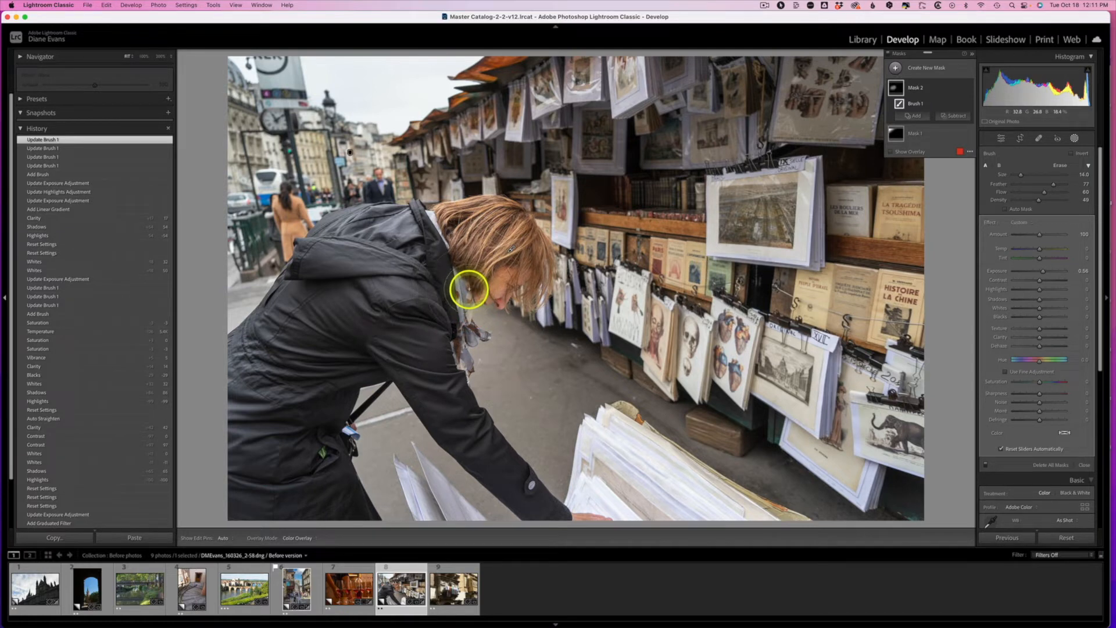
{"action": "left_click_drag", "start_coordinate": [503, 267], "coordinate": [500, 280]}
{"action": "mouse_move", "coordinate": [497, 273]}
{"action": "left_mouse_down"}
{"action": "mouse_move", "coordinate": [519, 233]}
{"action": "mouse_move", "coordinate": [479, 261]}
{"action": "mouse_move", "coordinate": [505, 224]}
{"action": "mouse_move", "coordinate": [491, 226]}
{"action": "mouse_move", "coordinate": [472, 243]}
{"action": "left_mouse_up"}
{"action": "mouse_move", "coordinate": [477, 230]}
{"action": "left_mouse_down"}
{"action": "mouse_move", "coordinate": [481, 203]}
{"action": "mouse_move", "coordinate": [459, 212]}
{"action": "left_mouse_up"}
{"action": "left_click_drag", "start_coordinate": [418, 244], "coordinate": [399, 319]}
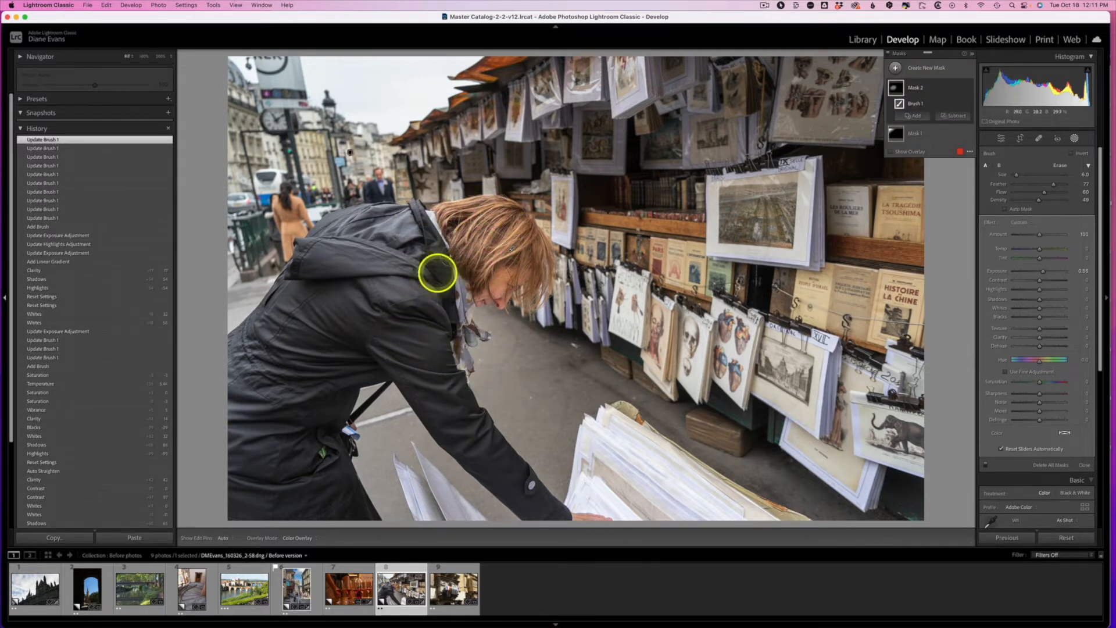
Step: Build up the brush mask on the leaning person's face and hair with finer strokes, using brush sizes 6 and 5
{"action": "left_click_drag", "start_coordinate": [504, 265], "coordinate": [500, 285]}
{"action": "mouse_move", "coordinate": [499, 285]}
{"action": "left_mouse_down"}
{"action": "mouse_move", "coordinate": [518, 252]}
{"action": "mouse_move", "coordinate": [526, 259]}
{"action": "mouse_move", "coordinate": [487, 272]}
{"action": "left_mouse_up"}
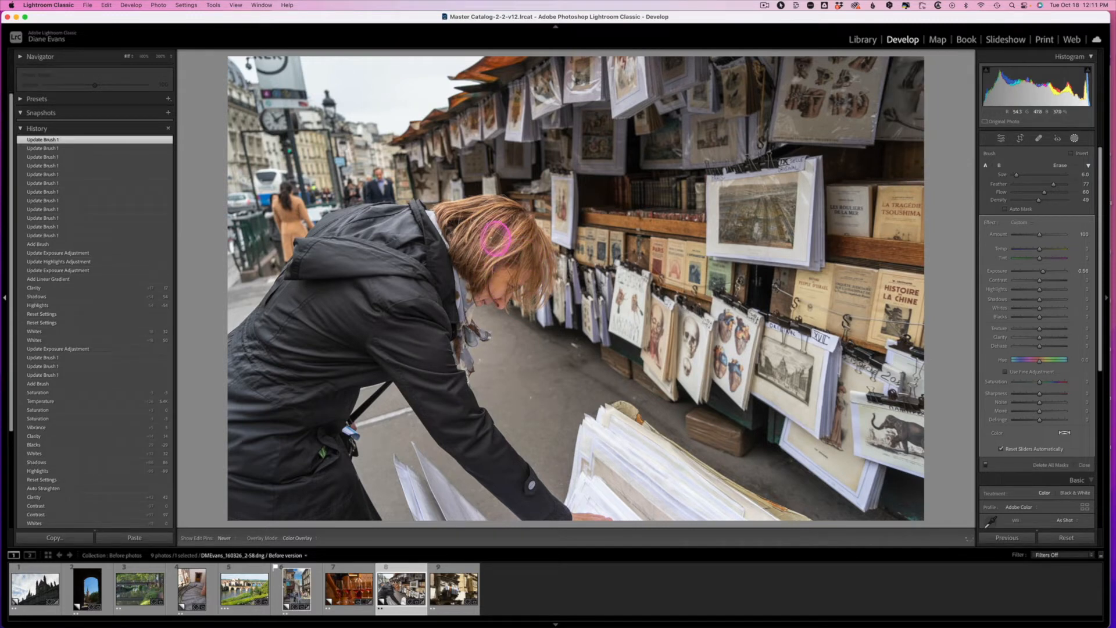
{"action": "mouse_move", "coordinate": [472, 228]}
{"action": "left_mouse_down"}
{"action": "mouse_move", "coordinate": [442, 247]}
{"action": "mouse_move", "coordinate": [478, 297]}
{"action": "mouse_move", "coordinate": [498, 278]}
{"action": "left_mouse_up"}
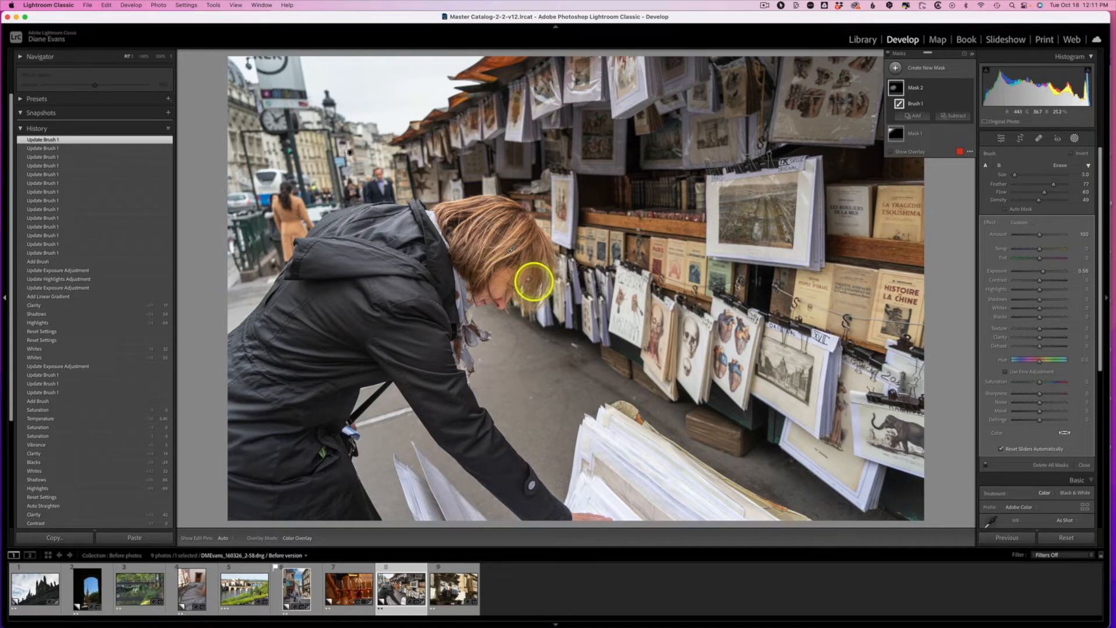
{"action": "left_click_drag", "start_coordinate": [511, 282], "coordinate": [512, 289]}
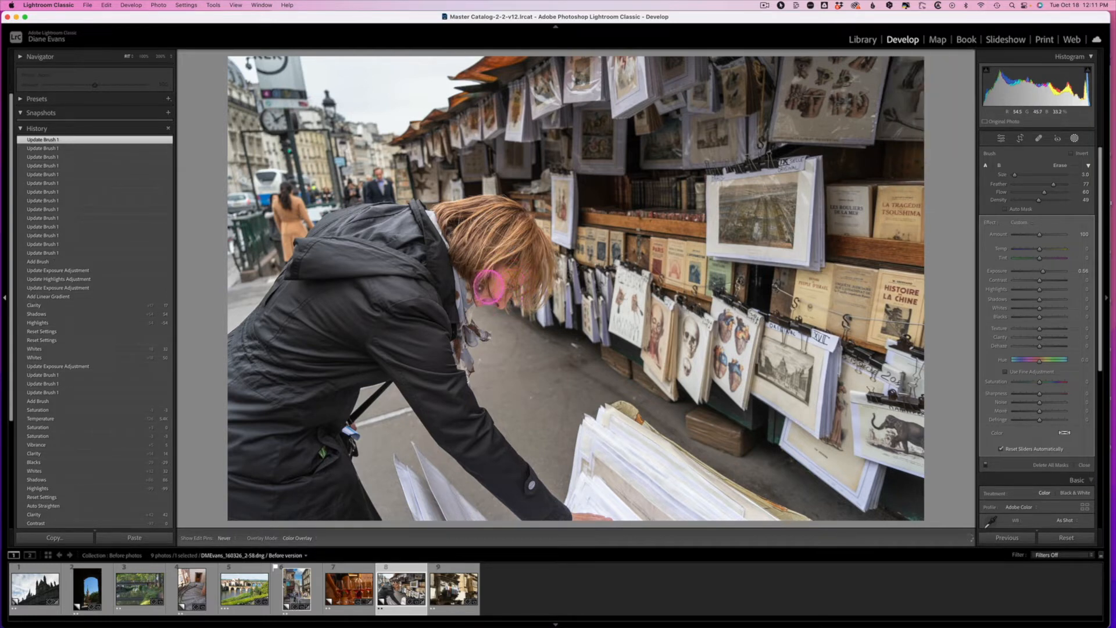
{"action": "left_click_drag", "start_coordinate": [474, 232], "coordinate": [424, 239]}
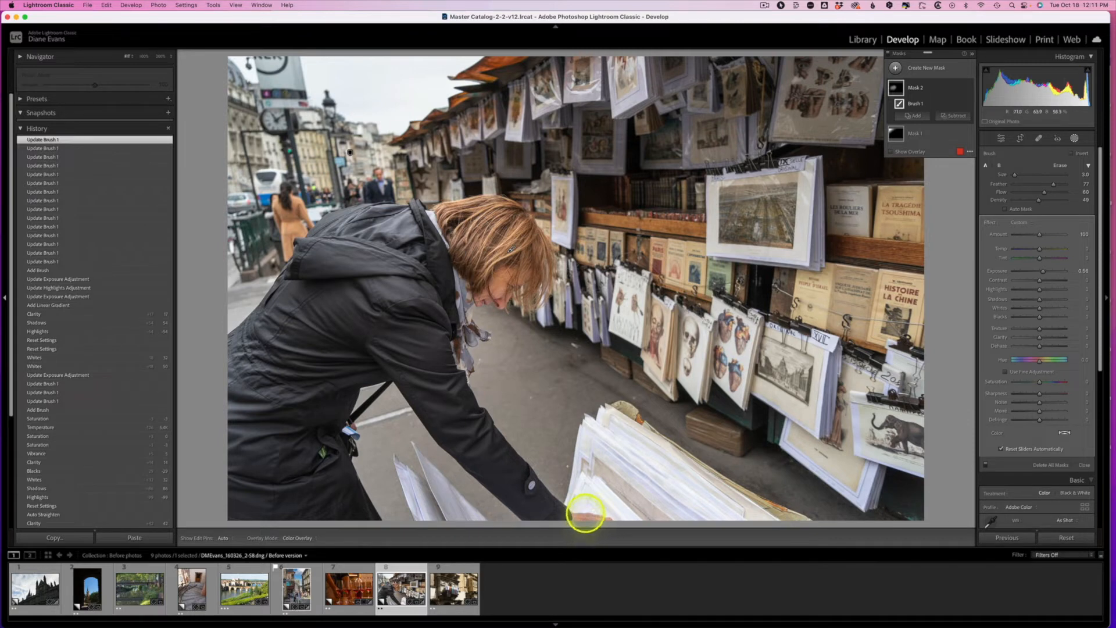
{"action": "mouse_move", "coordinate": [512, 287]}
{"action": "left_mouse_down"}
{"action": "mouse_move", "coordinate": [479, 292]}
{"action": "mouse_move", "coordinate": [528, 265]}
{"action": "mouse_move", "coordinate": [459, 245]}
{"action": "mouse_move", "coordinate": [519, 269]}
{"action": "left_mouse_up"}
{"action": "left_click_drag", "start_coordinate": [469, 229], "coordinate": [478, 242]}
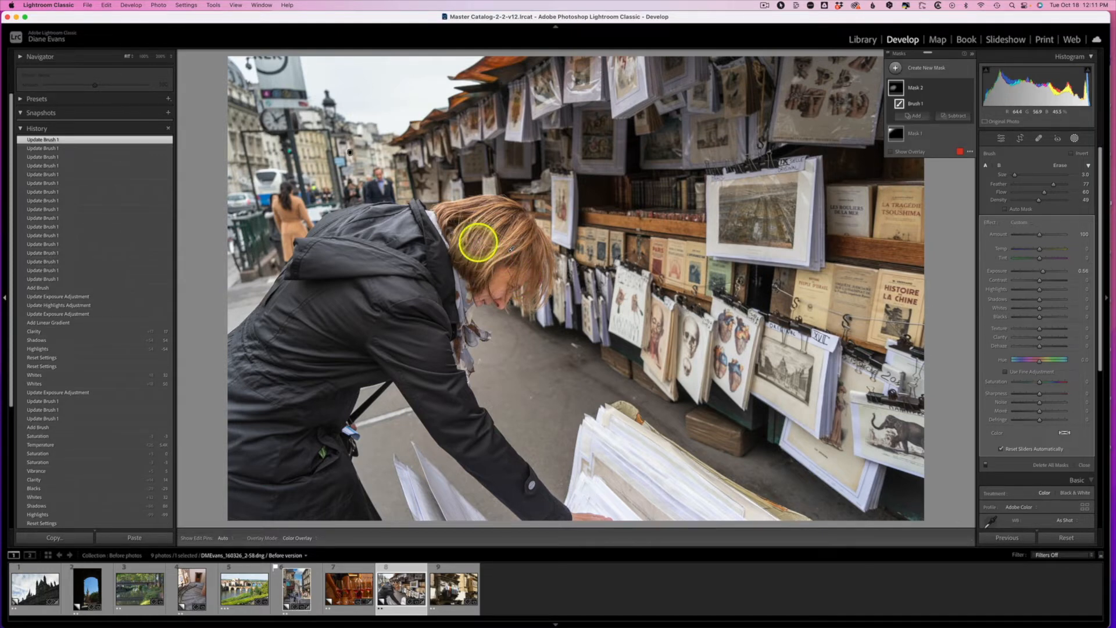
{"action": "left_click", "coordinate": [468, 251]}
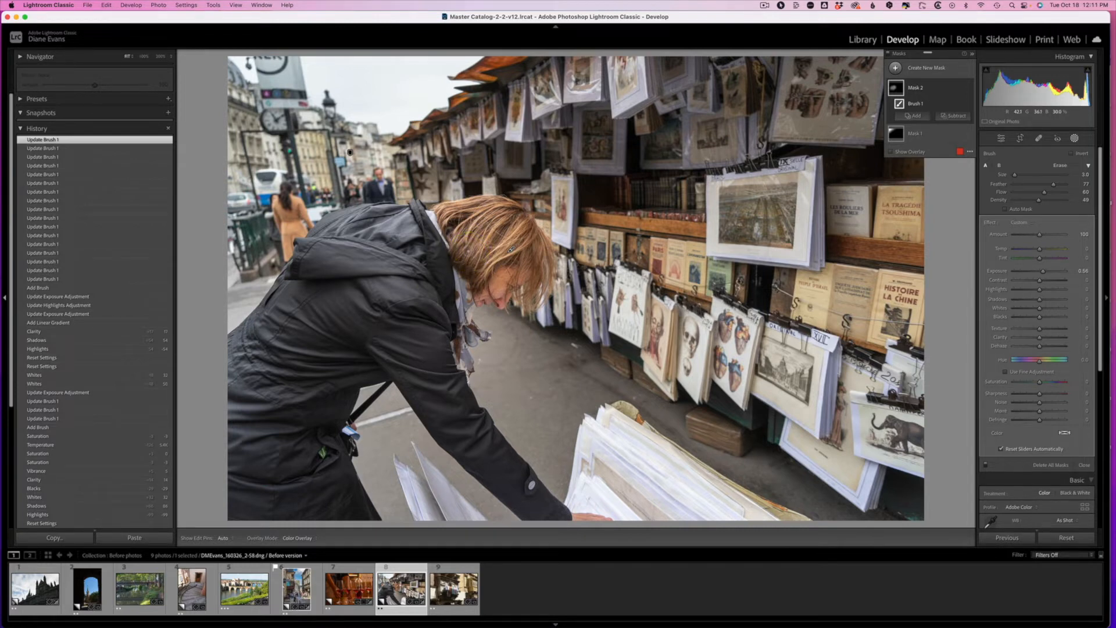
{"action": "left_click", "coordinate": [471, 251]}
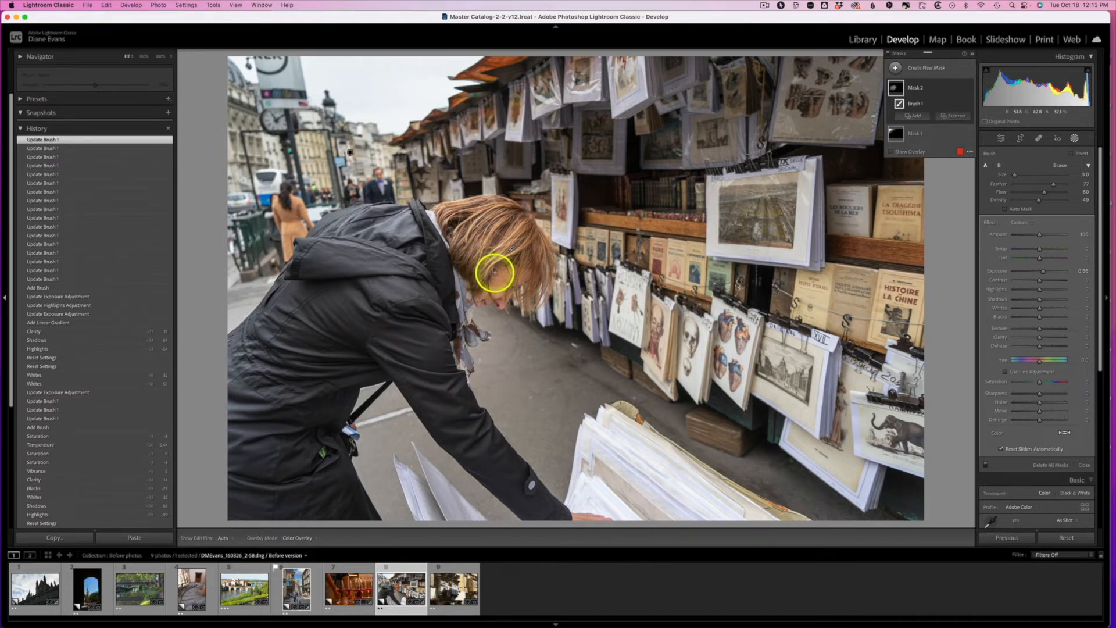
{"action": "mouse_move", "coordinate": [497, 282]}
{"action": "left_mouse_down"}
{"action": "mouse_move", "coordinate": [514, 260]}
{"action": "mouse_move", "coordinate": [501, 289]}
{"action": "mouse_move", "coordinate": [504, 255]}
{"action": "mouse_move", "coordinate": [496, 271]}
{"action": "mouse_move", "coordinate": [434, 282]}
{"action": "mouse_move", "coordinate": [382, 267]}
{"action": "left_mouse_up"}
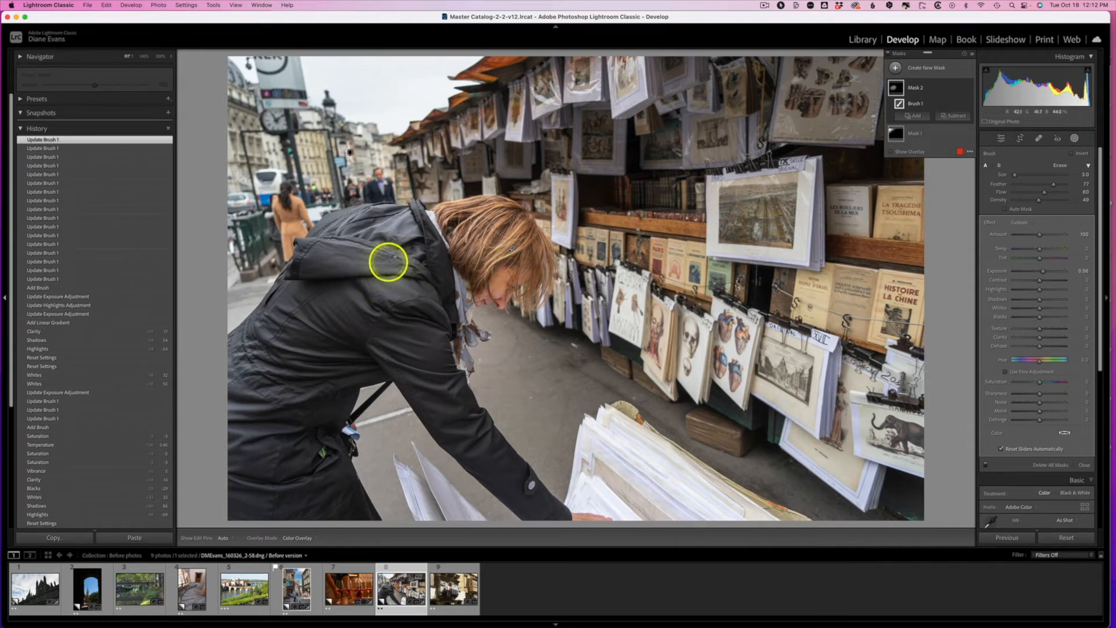
Step: Fine-tune the brush mask's Exposure to about 0.73 and compare the bookstall photo before and after side by side
{"action": "left_click_drag", "start_coordinate": [1045, 273], "coordinate": [1044, 273]}
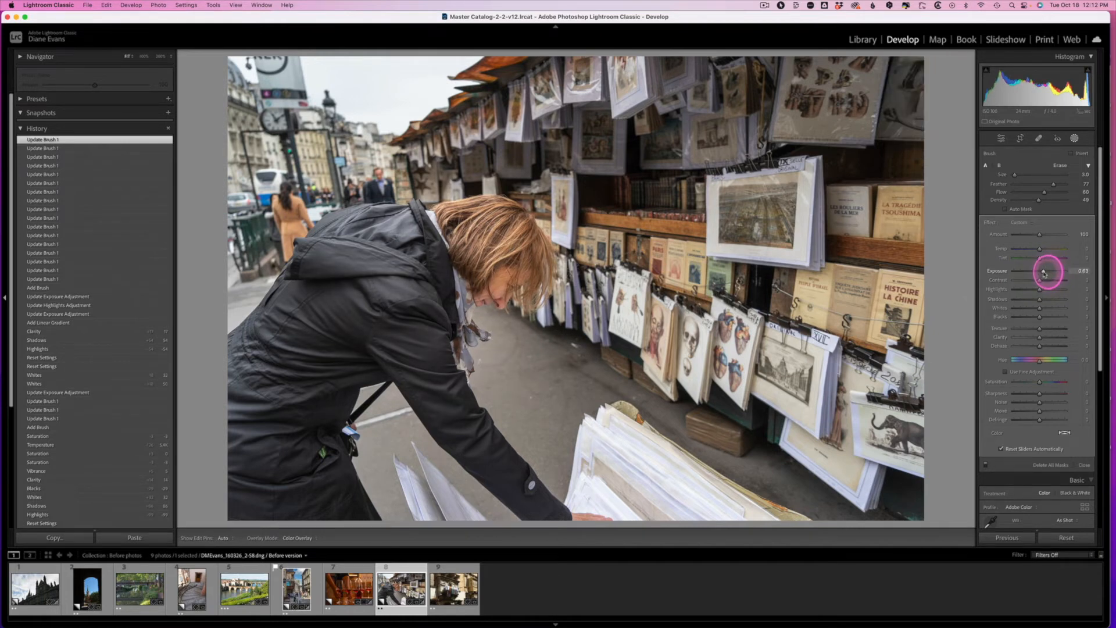
{"action": "left_click_drag", "start_coordinate": [1044, 272], "coordinate": [1047, 273]}
{"action": "left_click_drag", "start_coordinate": [1044, 273], "coordinate": [1044, 273]}
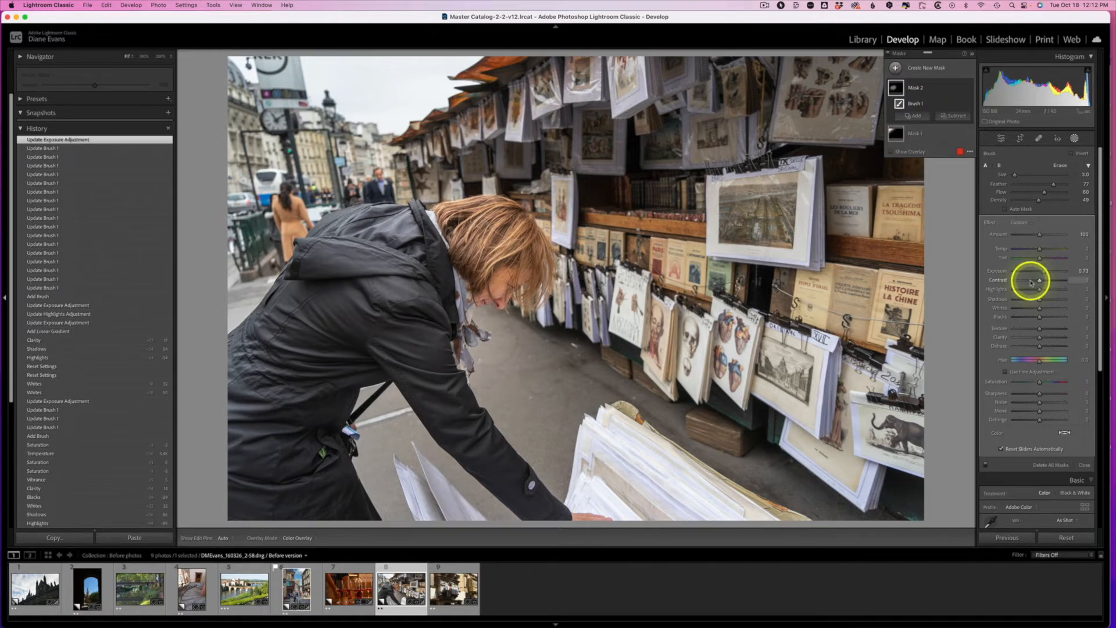
{"action": "key", "text": "Escape"}
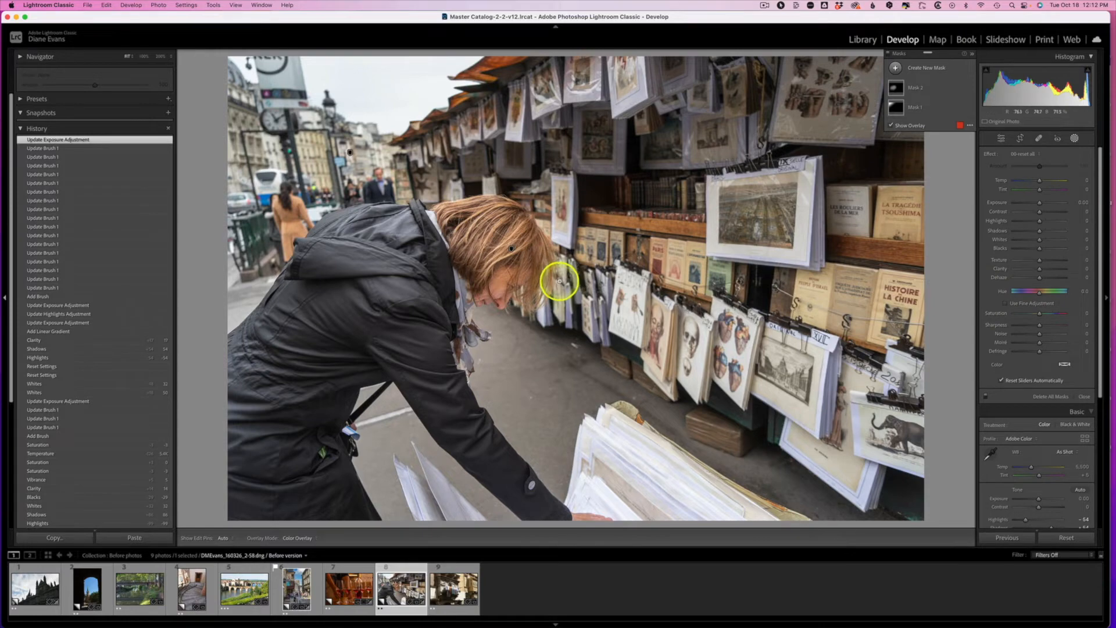
{"action": "key", "text": "y"}
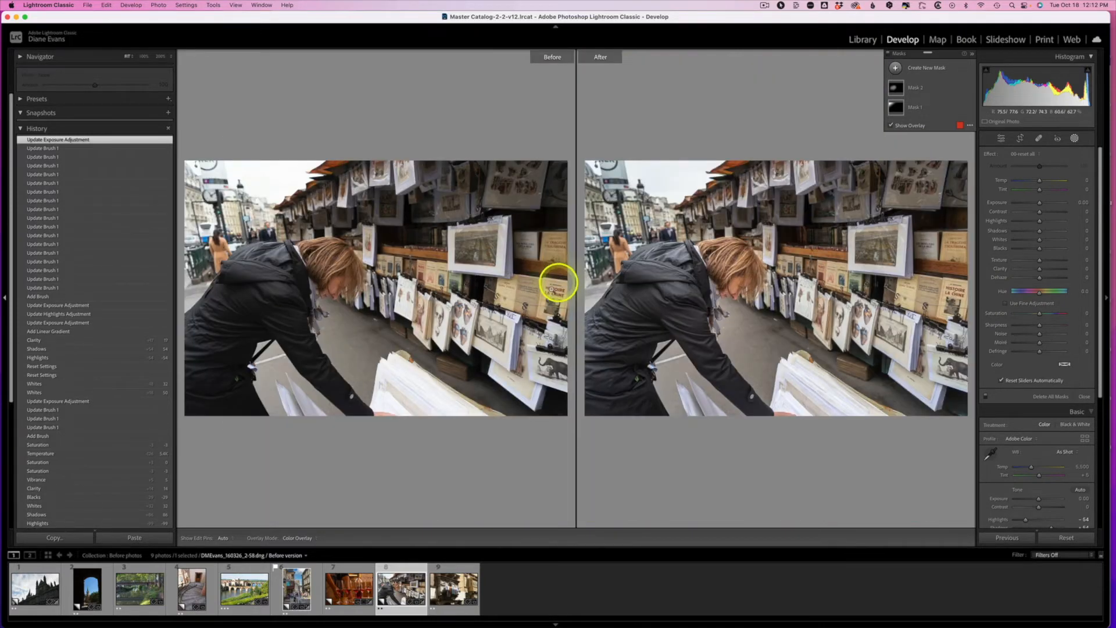